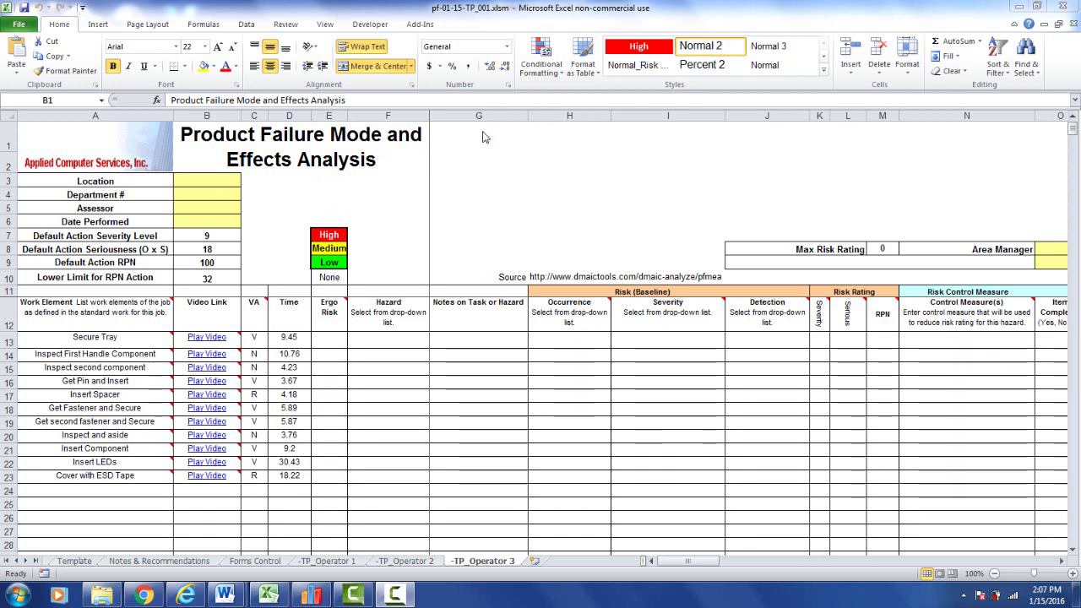
- Close the pf-01-15-TP_001.xlsm workbook without saving and check which PFMEA form types can be exported from the balance
click(1061, 7)
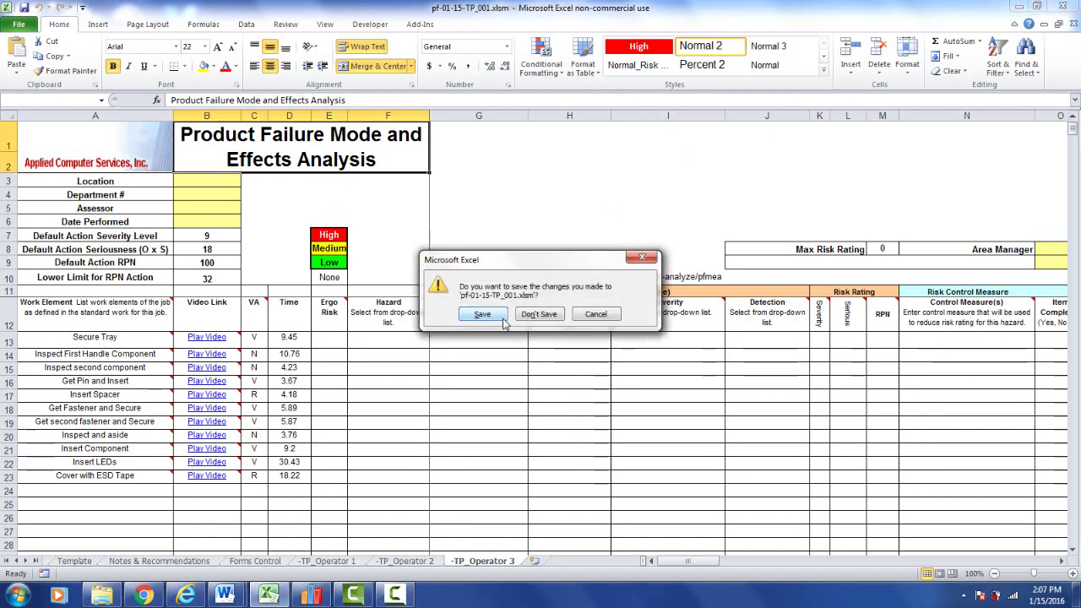
click(538, 314)
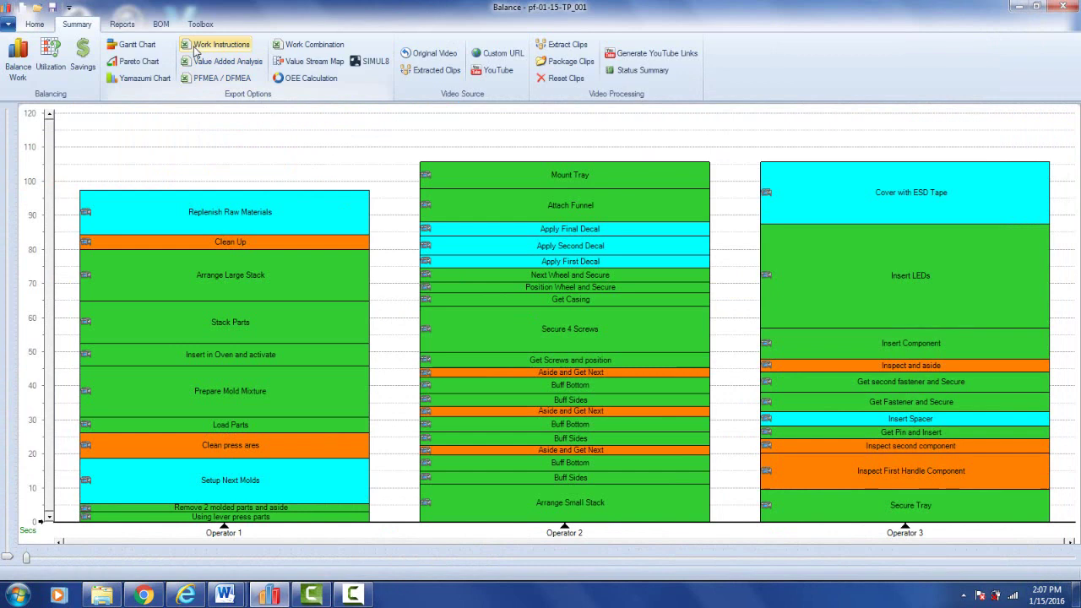
click(220, 83)
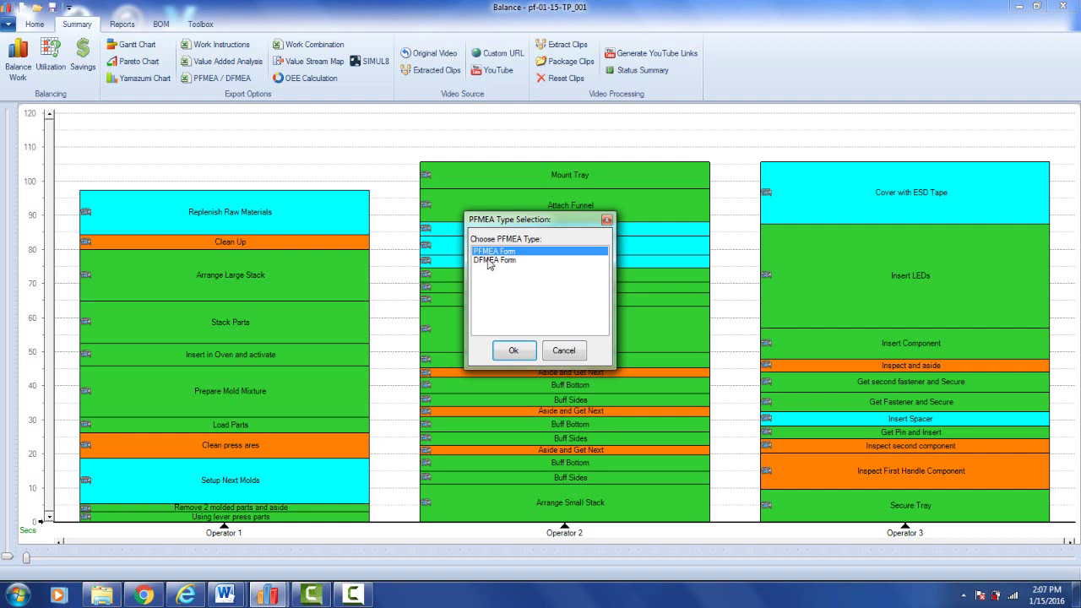
click(560, 352)
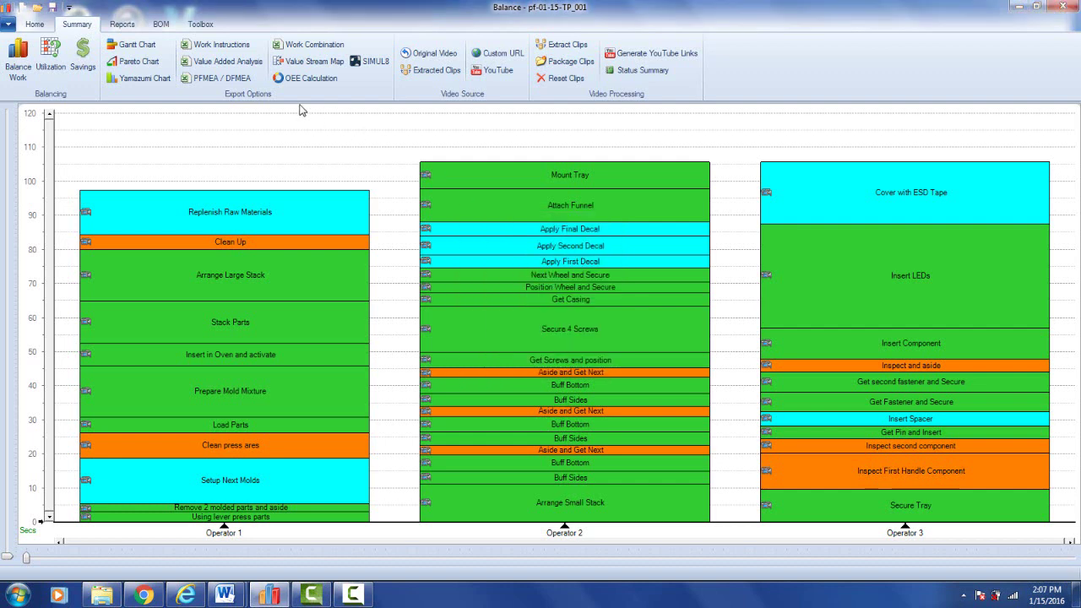
- Open the default settings in the general options and review the existing Work Instructions configuration files
click(9, 25)
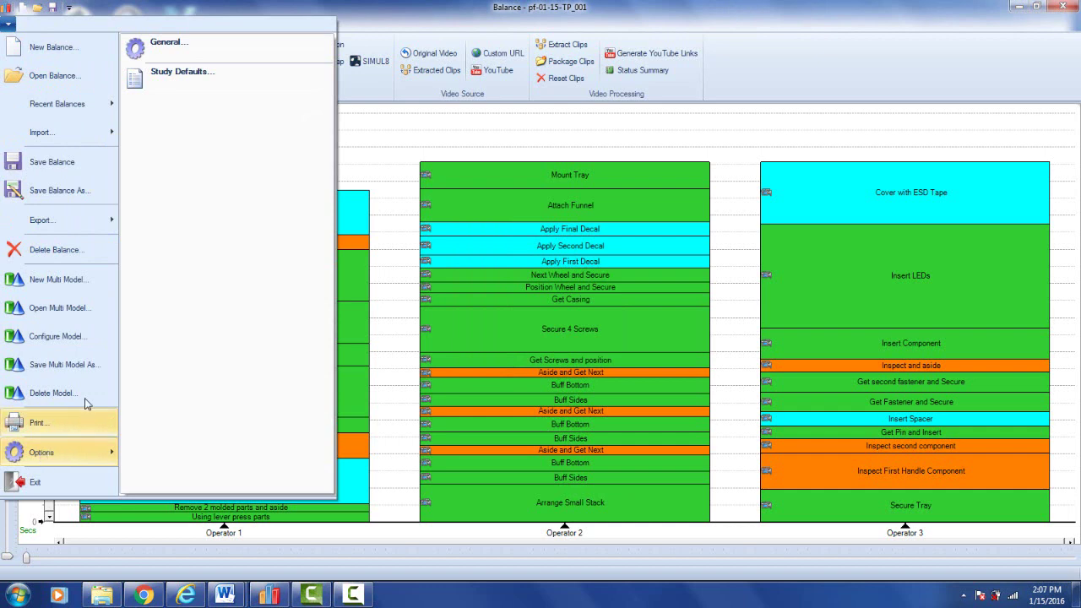
click(195, 45)
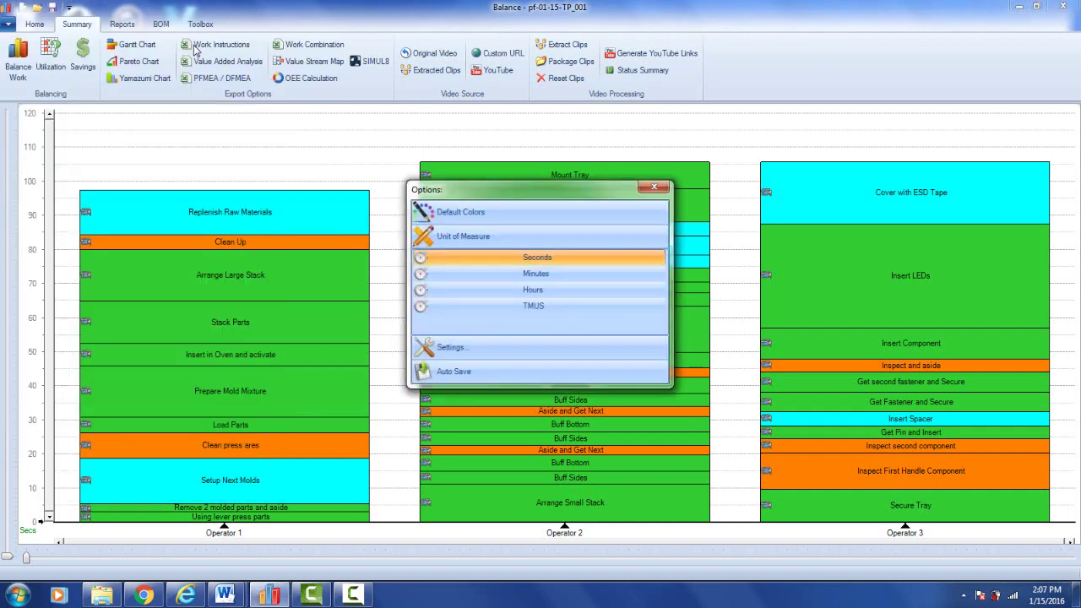
click(450, 350)
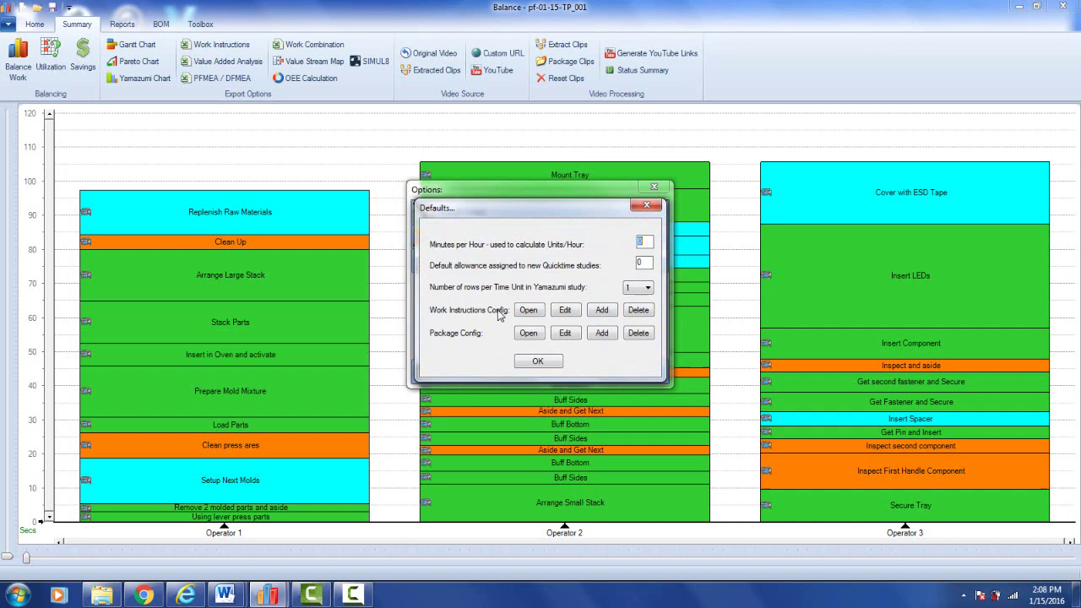
click(529, 312)
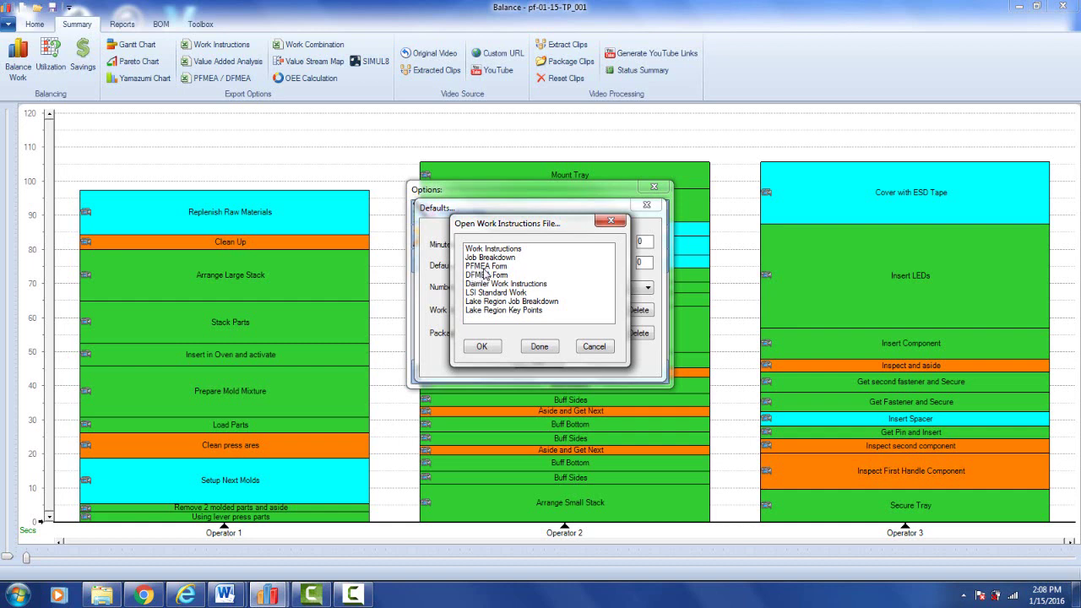
click(592, 348)
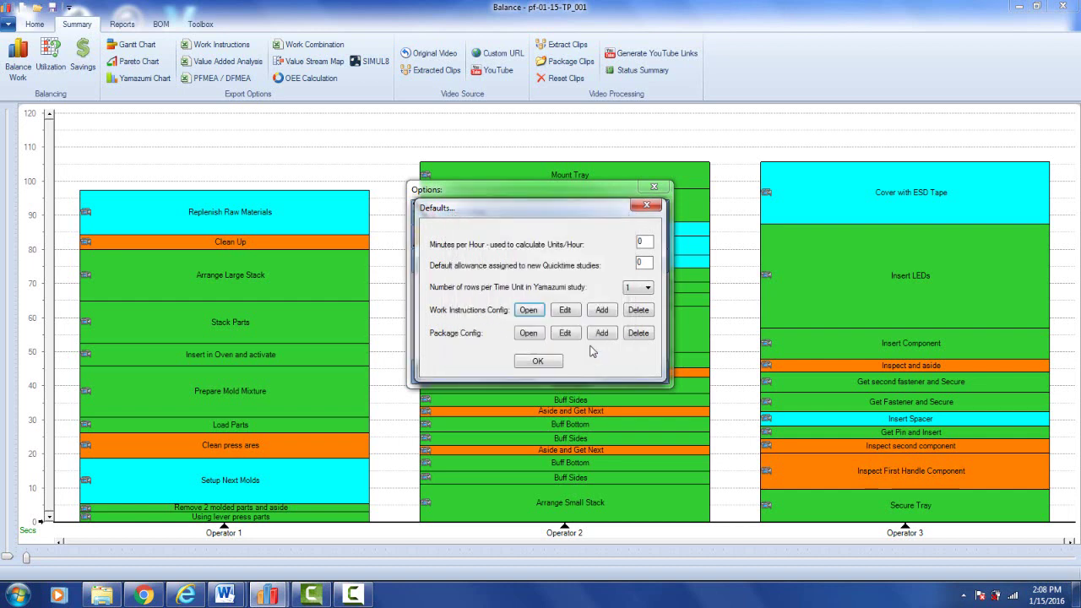
- Add a Work Instructions template with prefix XFM, named Custom XFMEA, created from FMEA-InstructionsConfig.xlsm
click(608, 311)
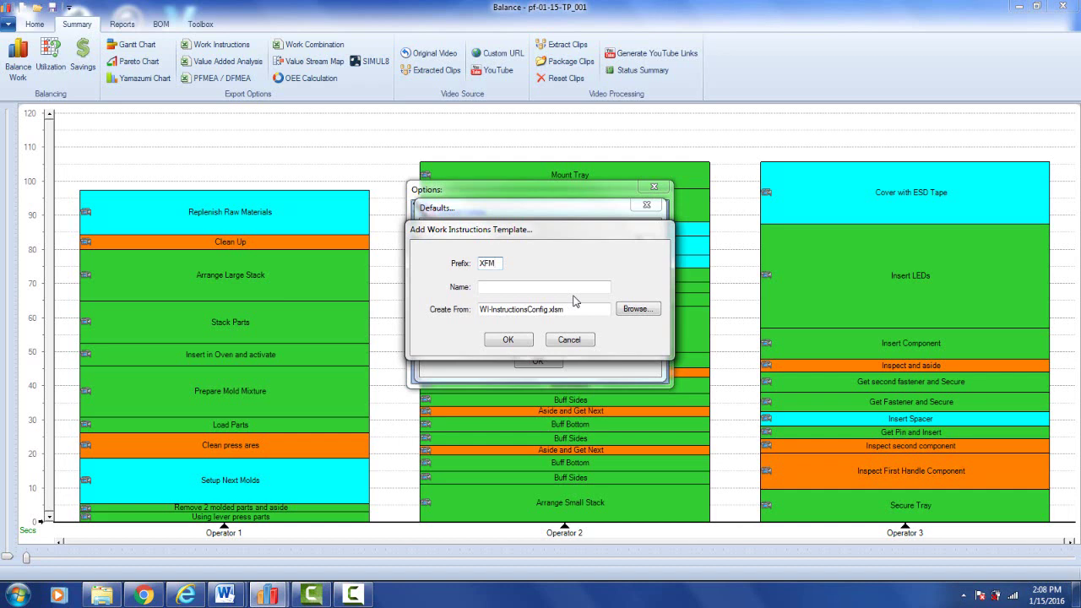
click(504, 287)
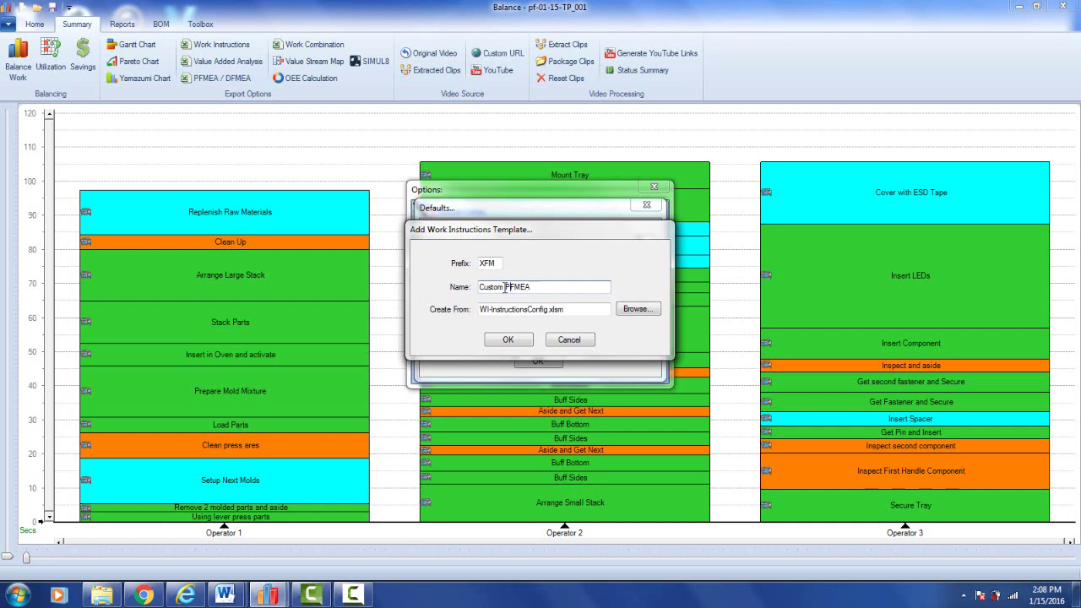
text(X)
click(633, 309)
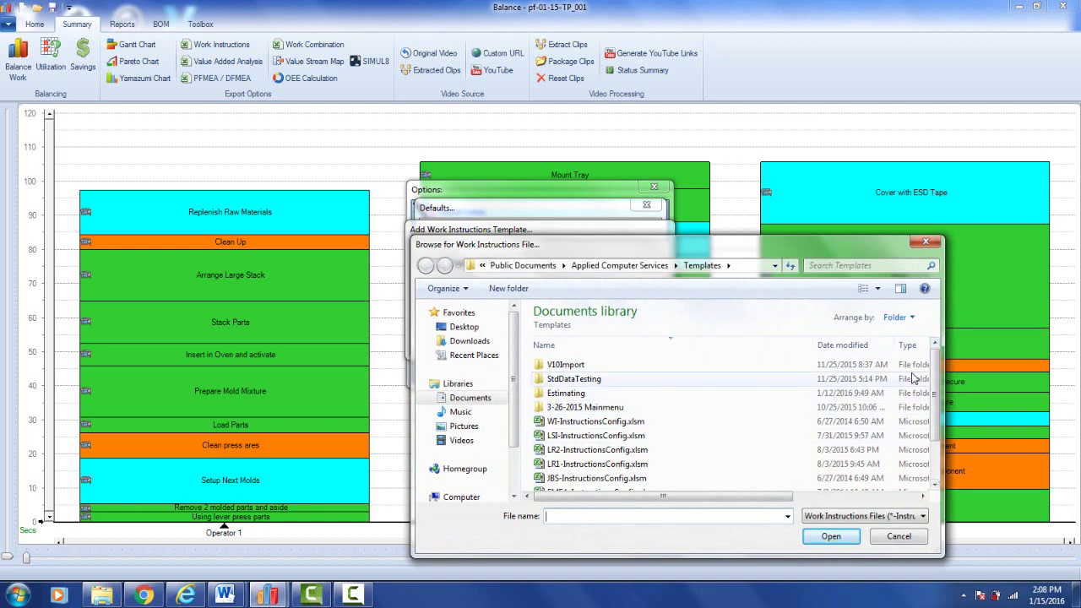
drag(936, 374, 942, 404)
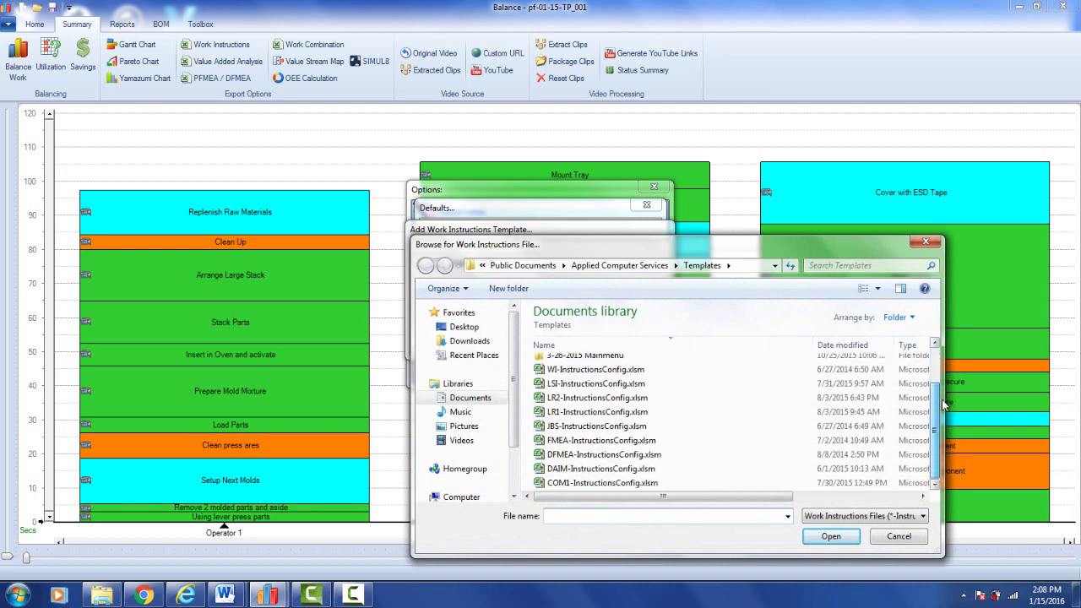
click(569, 441)
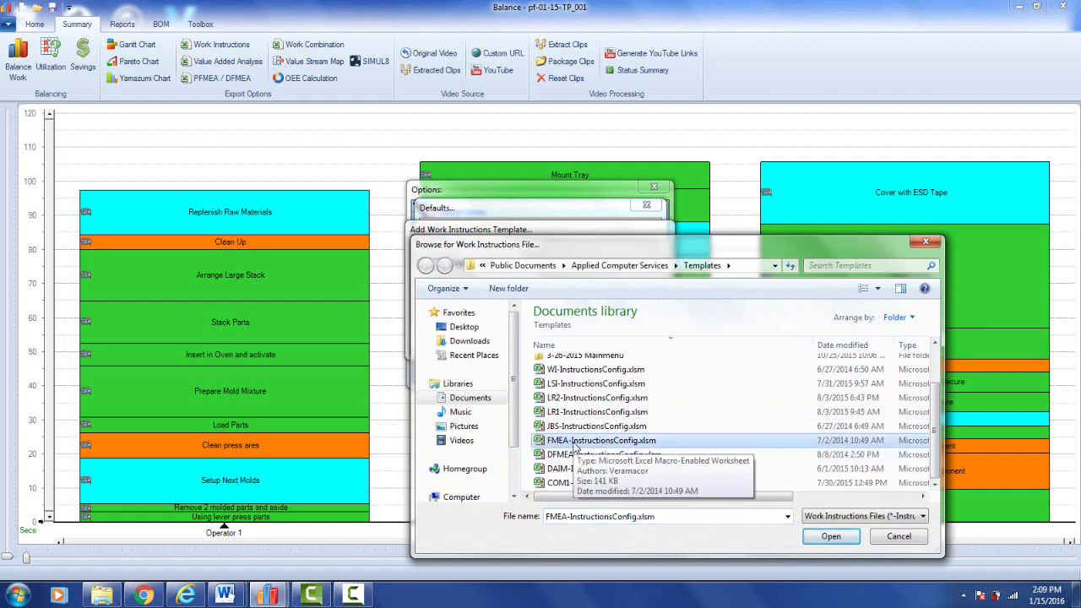
click(830, 537)
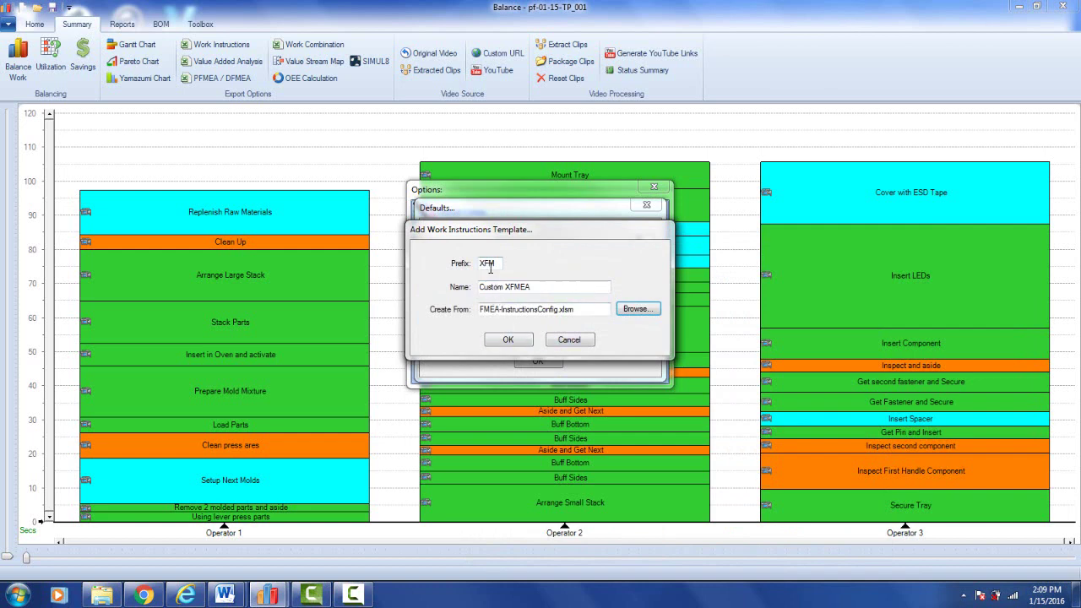
click(508, 339)
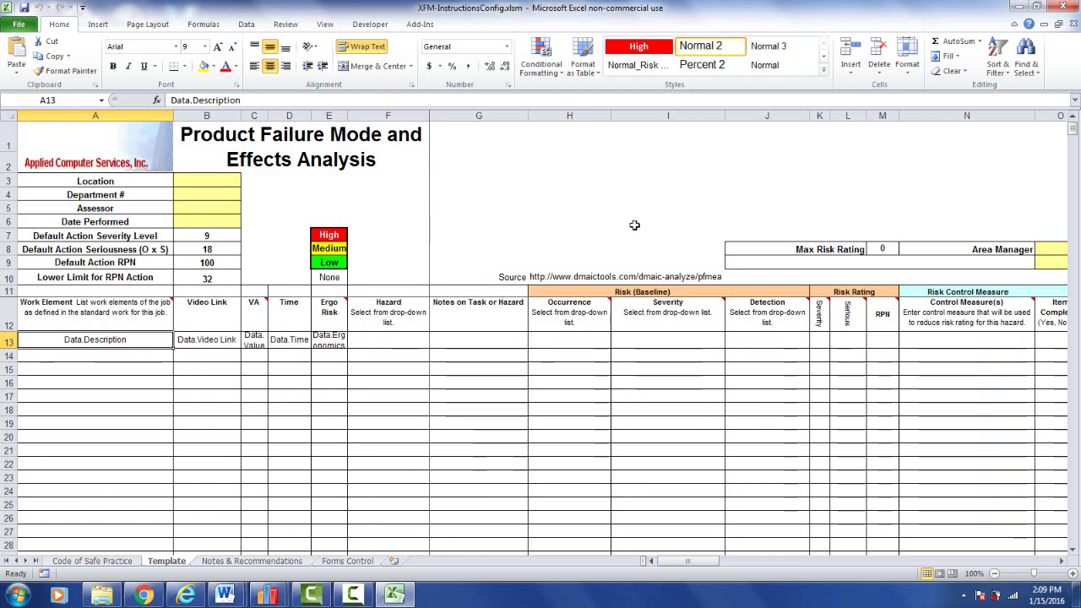
- Look up the PFMEA and OEE section on the browser's Video Library page, highlight its heading, and return to the template workbook
mouse_move(312, 297)
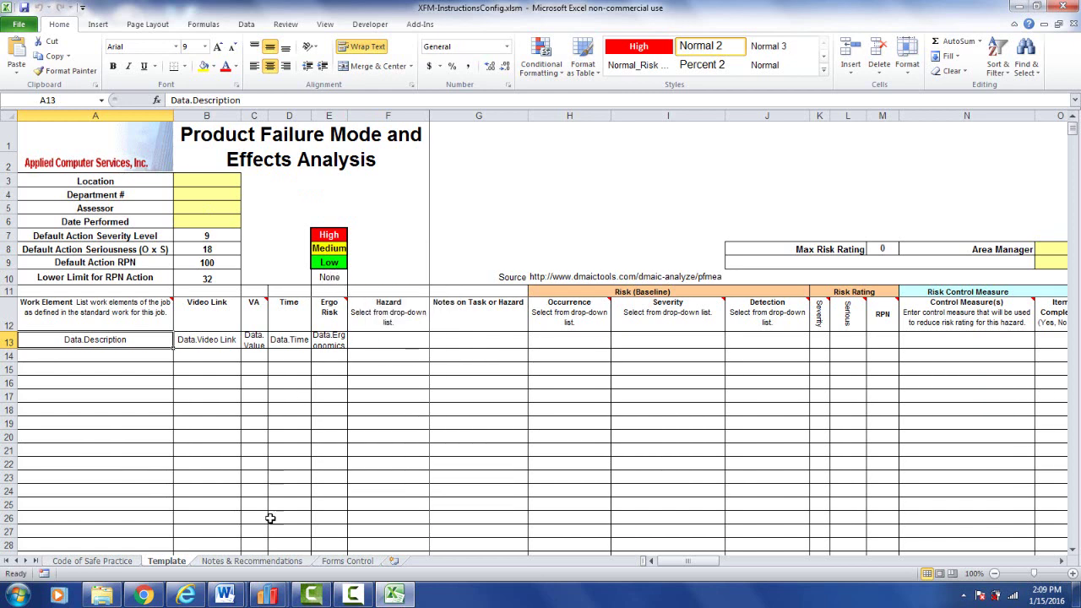
click(187, 595)
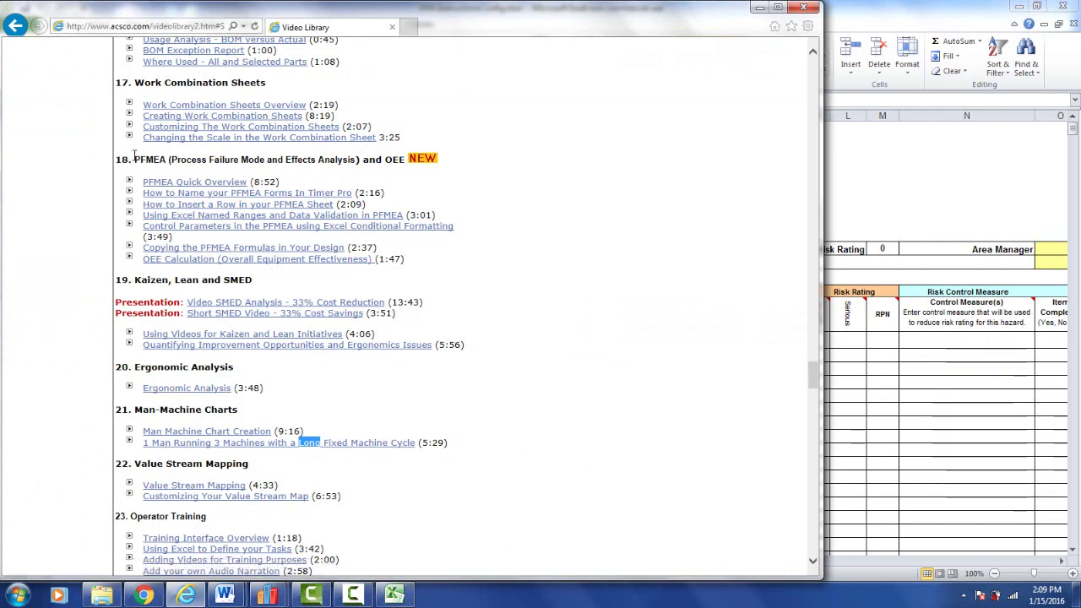
click(141, 155)
drag(141, 154, 270, 176)
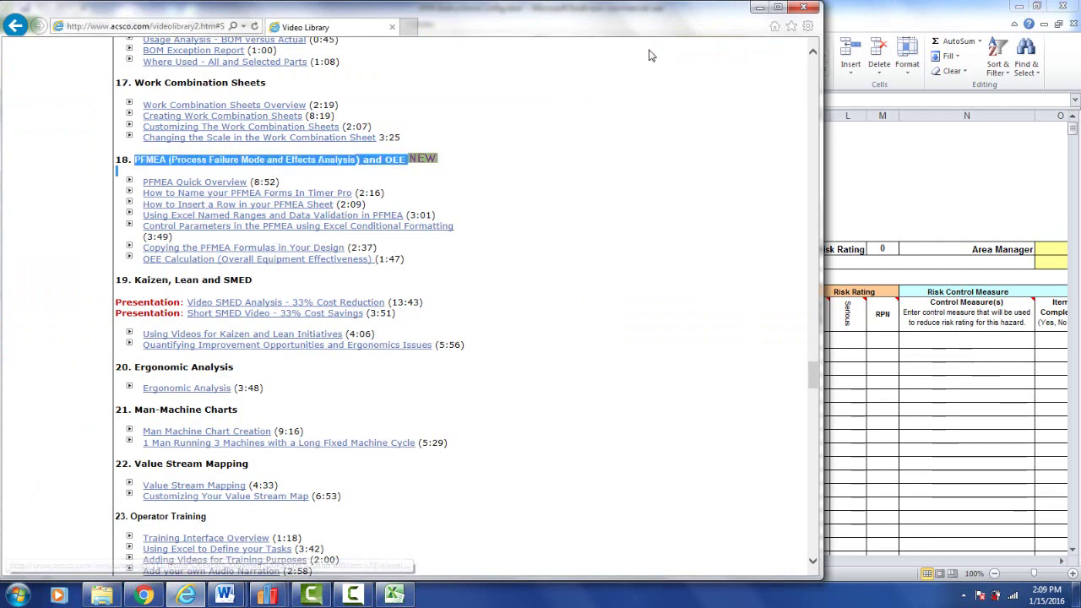
click(759, 7)
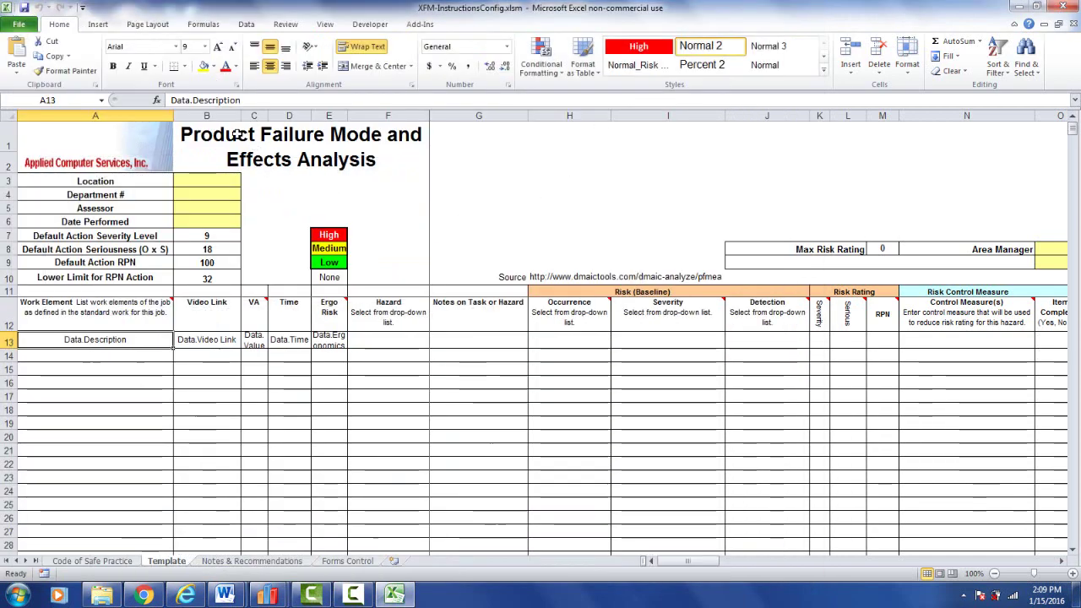
- Remove the company logo from the template header and enter CUSTOM INC. in cell A1
click(231, 132)
right_click(126, 148)
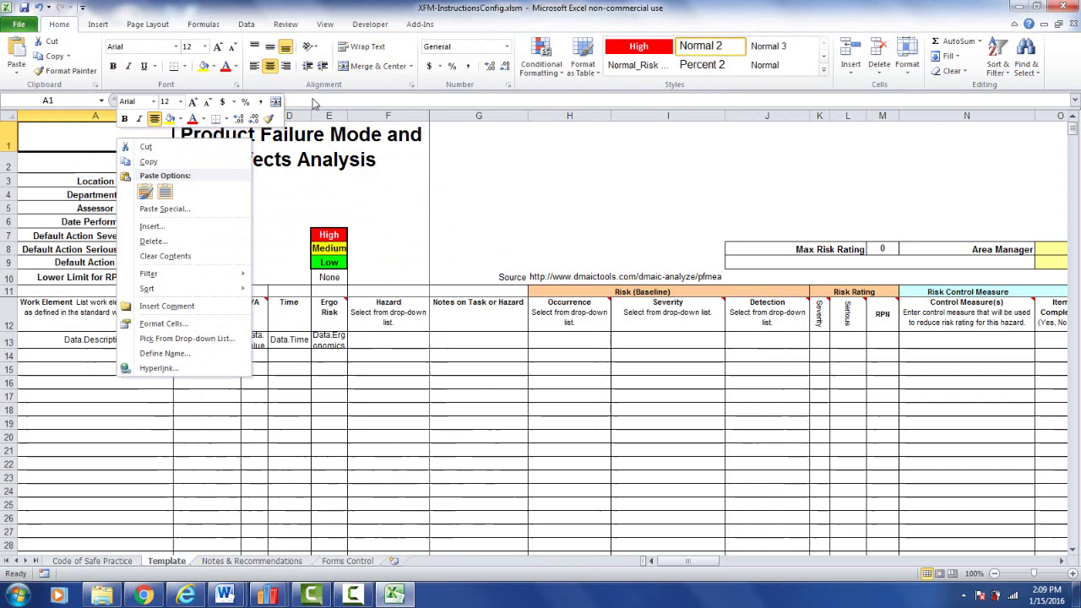
click(148, 149)
click(231, 102)
text(C)
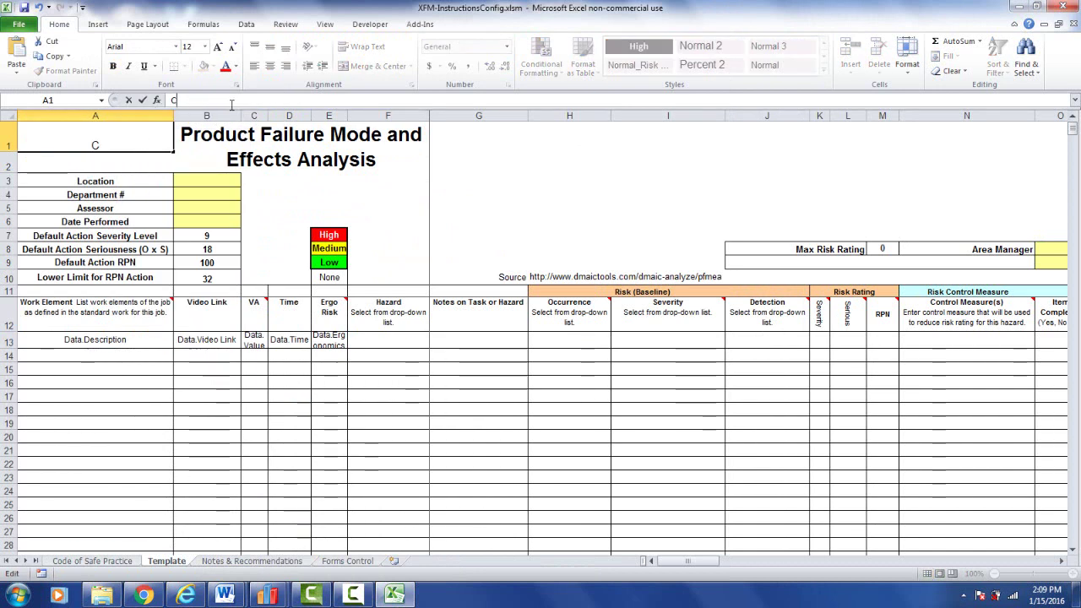
text(USTOM INC.)
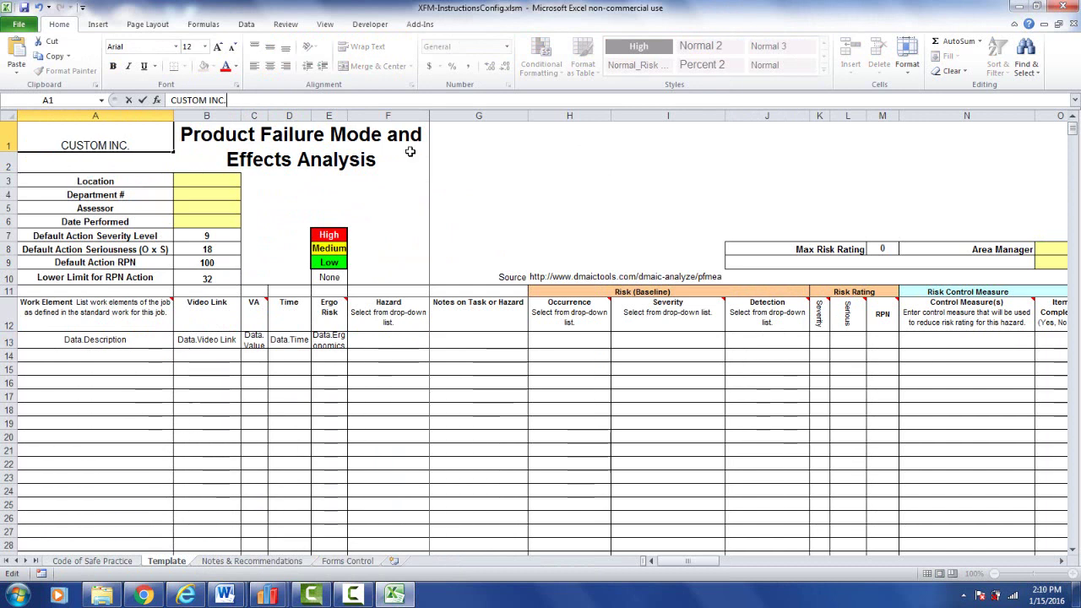
click(693, 165)
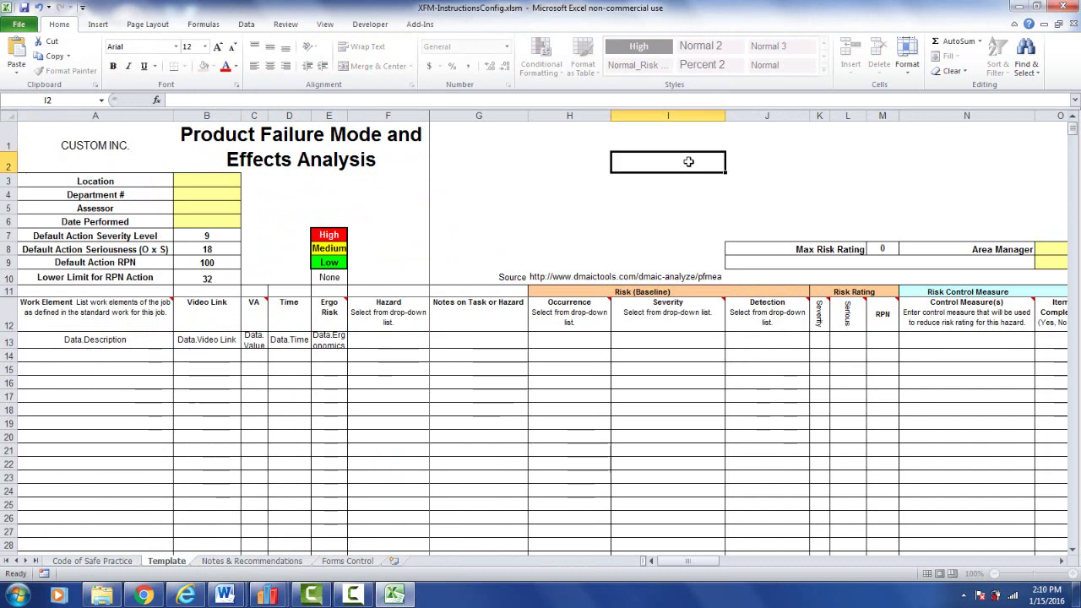
- Format the company name in cell A1 as bold with font size 24
click(125, 137)
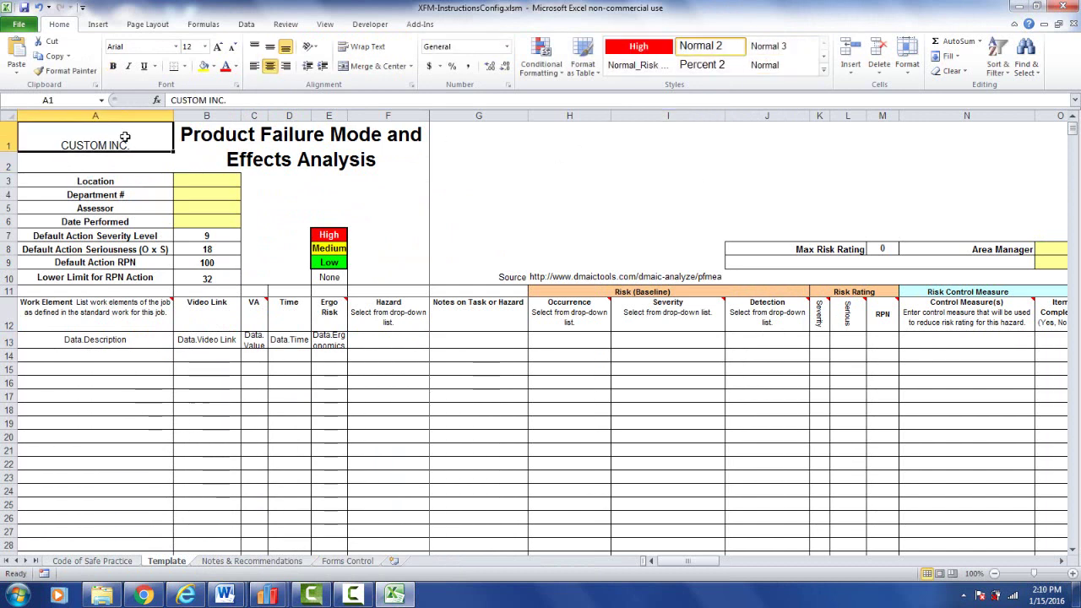
click(112, 65)
click(204, 48)
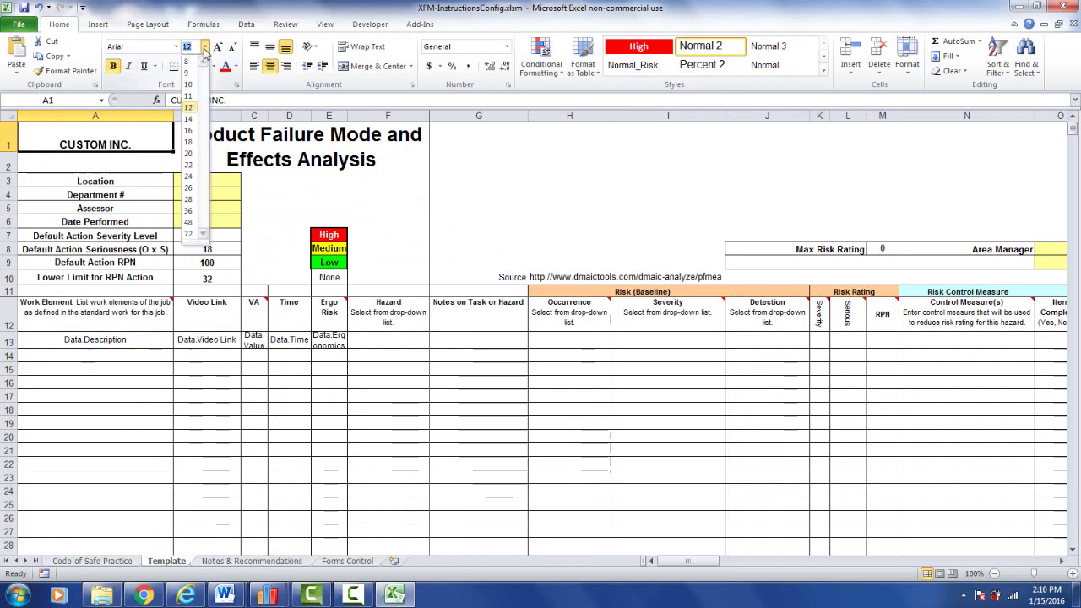
click(191, 179)
click(506, 181)
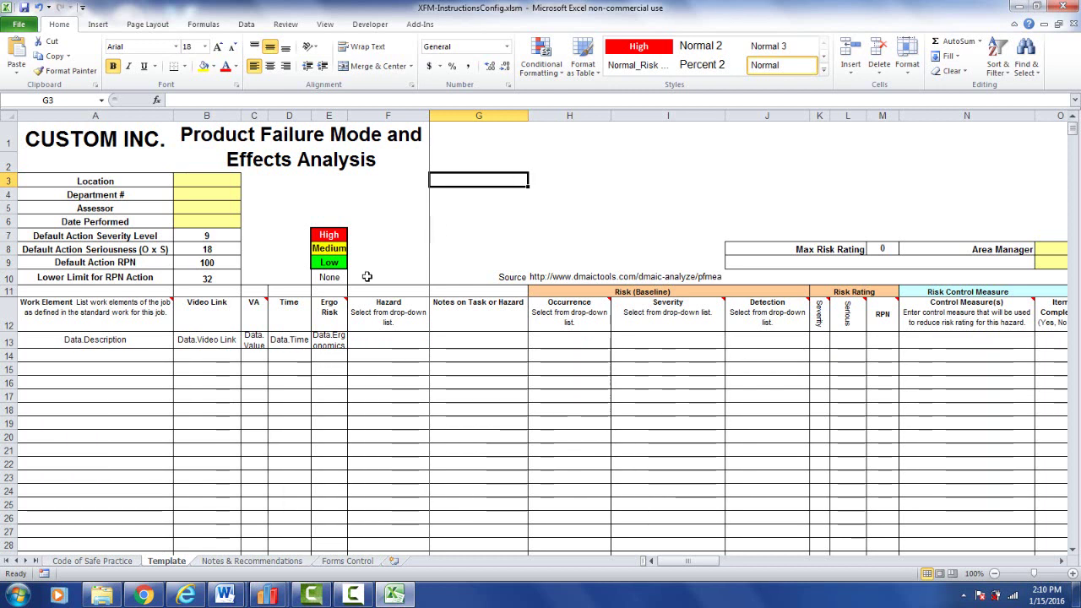
- Assign the Data.Description field to cell A13, save the template's data fields, and close the workbook
double_click(117, 340)
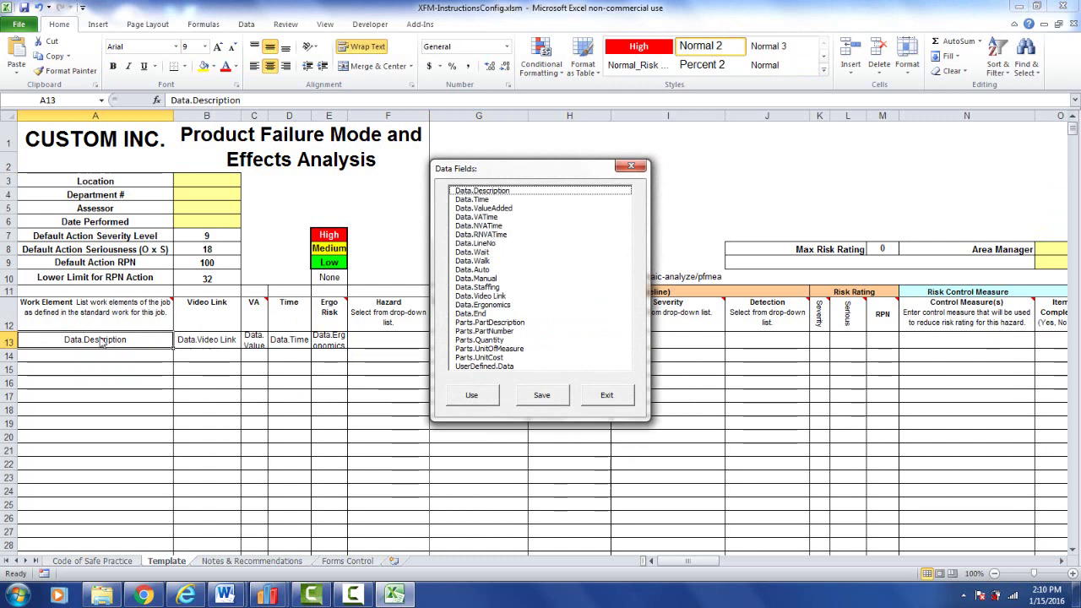
click(490, 193)
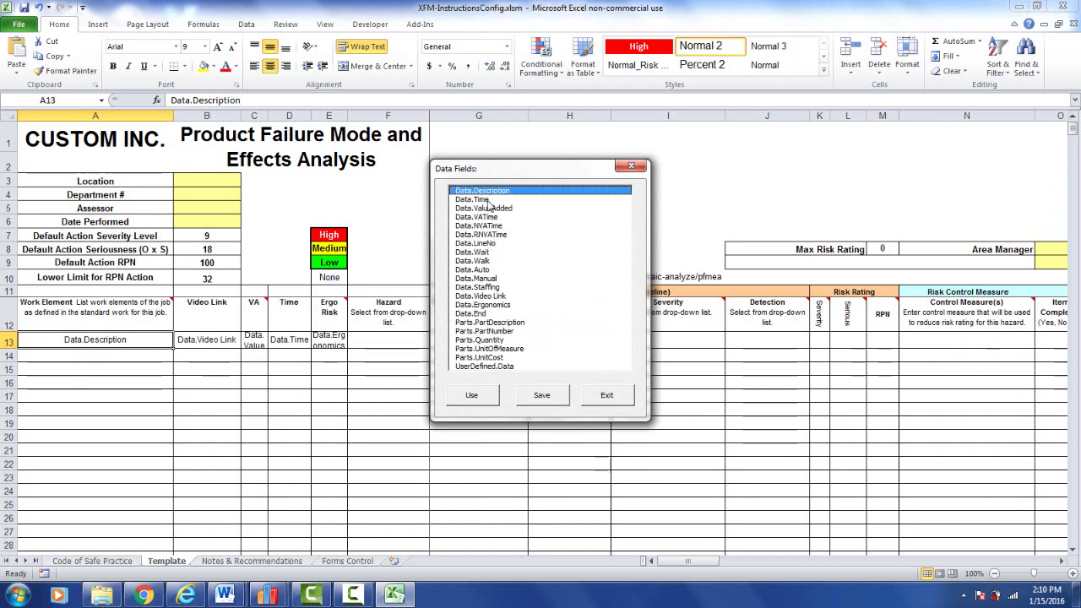
click(477, 397)
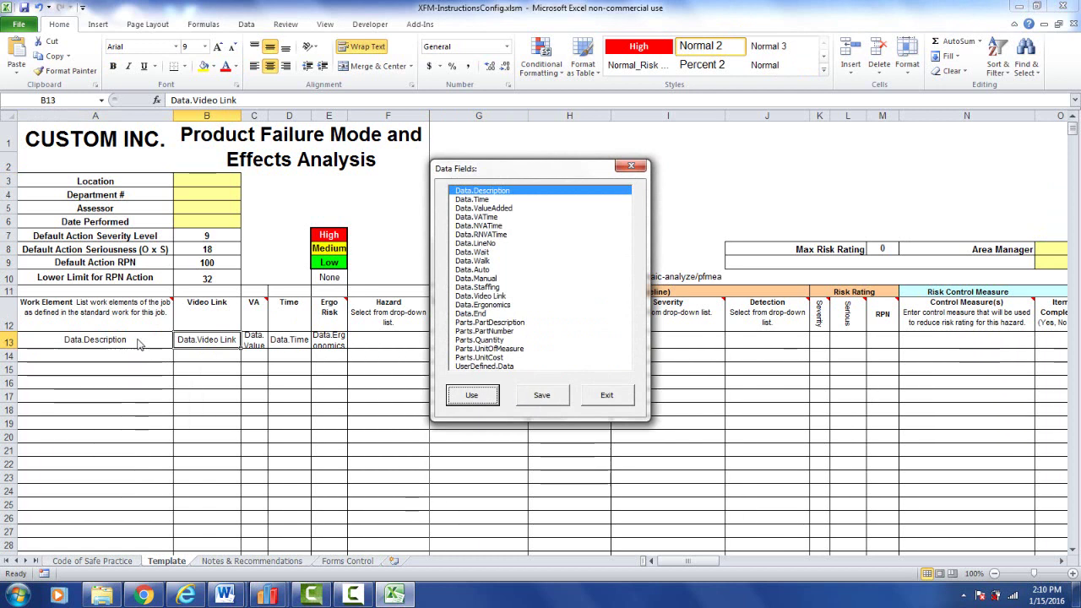
click(541, 400)
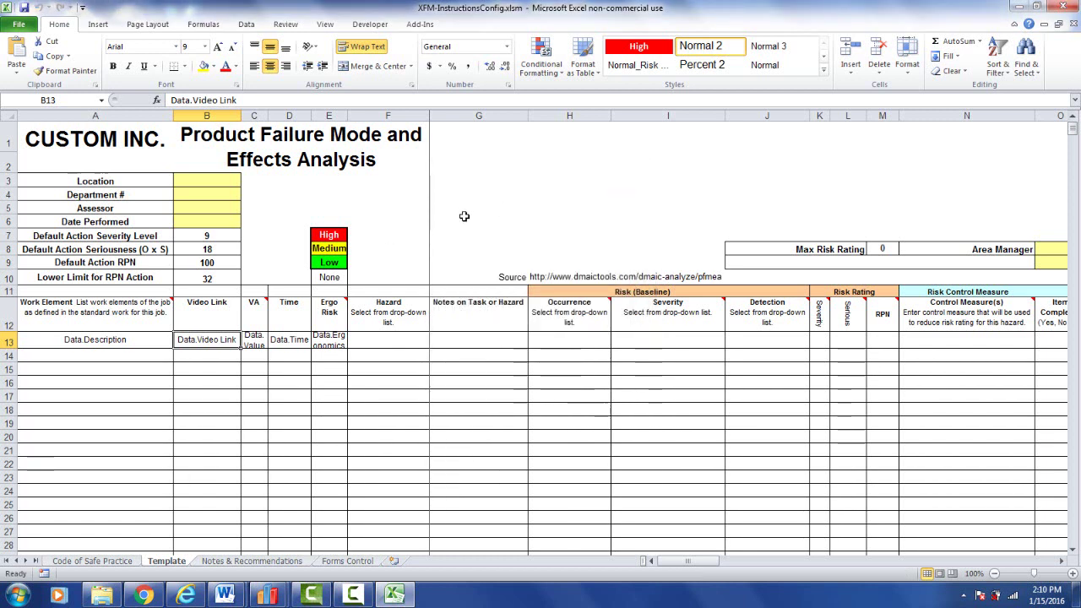
click(1061, 7)
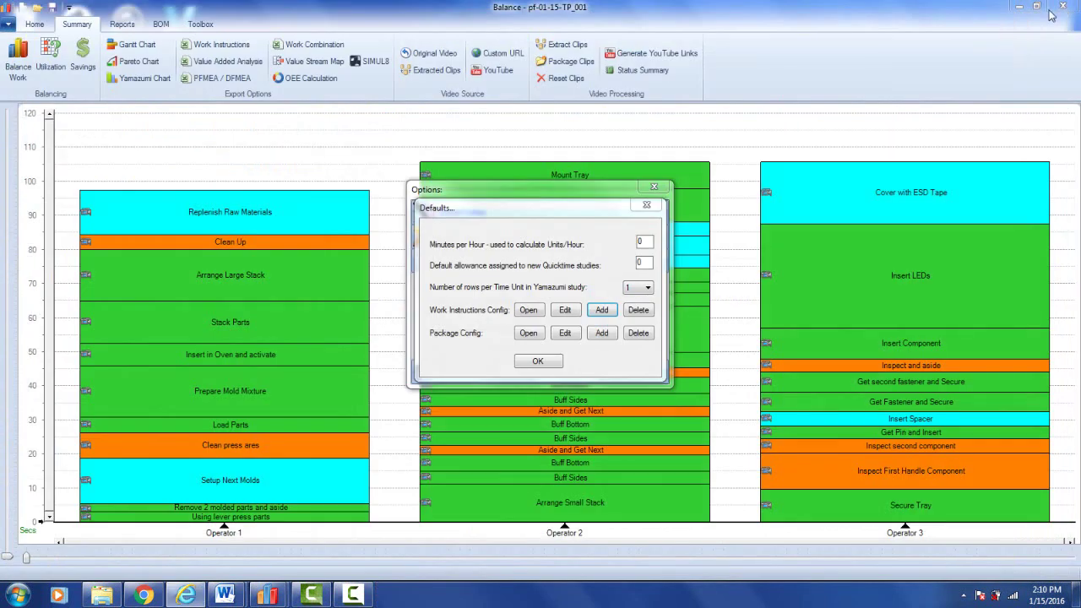
- Check the Work Instructions configuration list for the Custom XFMEA template, then close the defaults and options dialogs
click(527, 310)
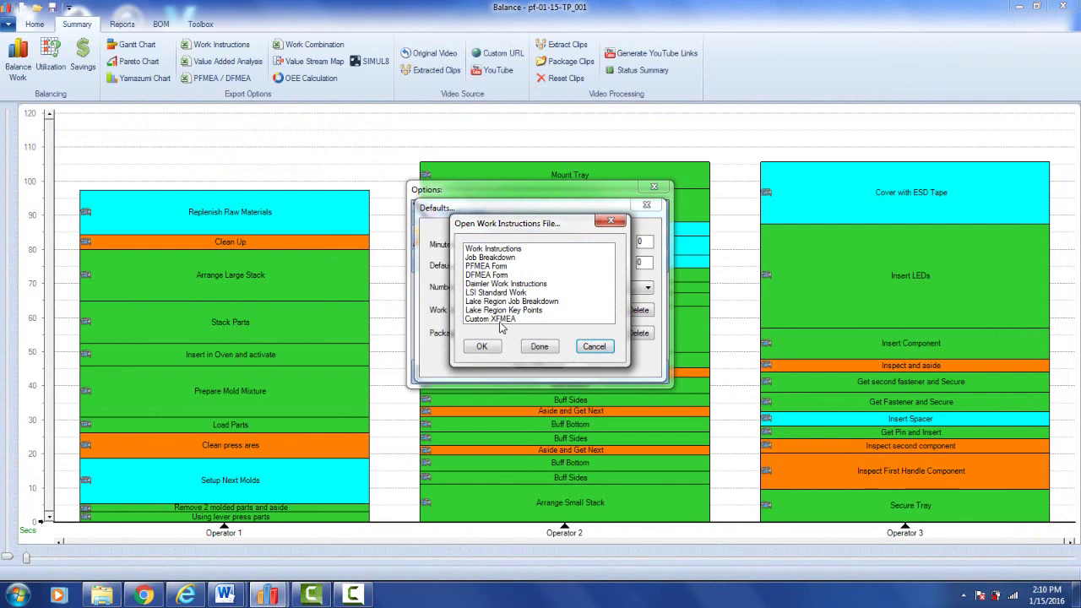
click(594, 346)
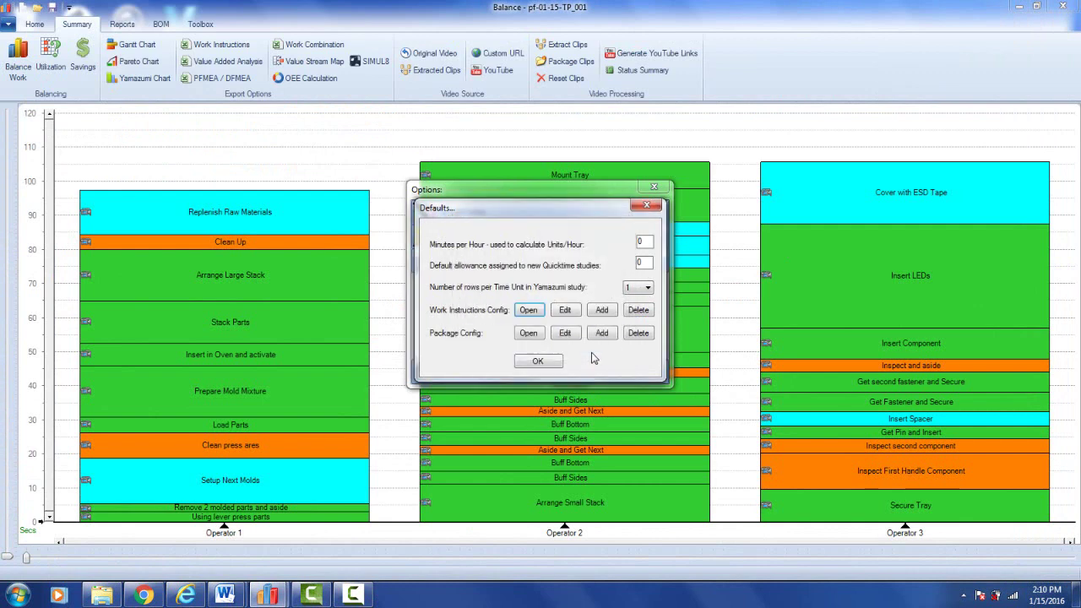
click(537, 361)
click(652, 188)
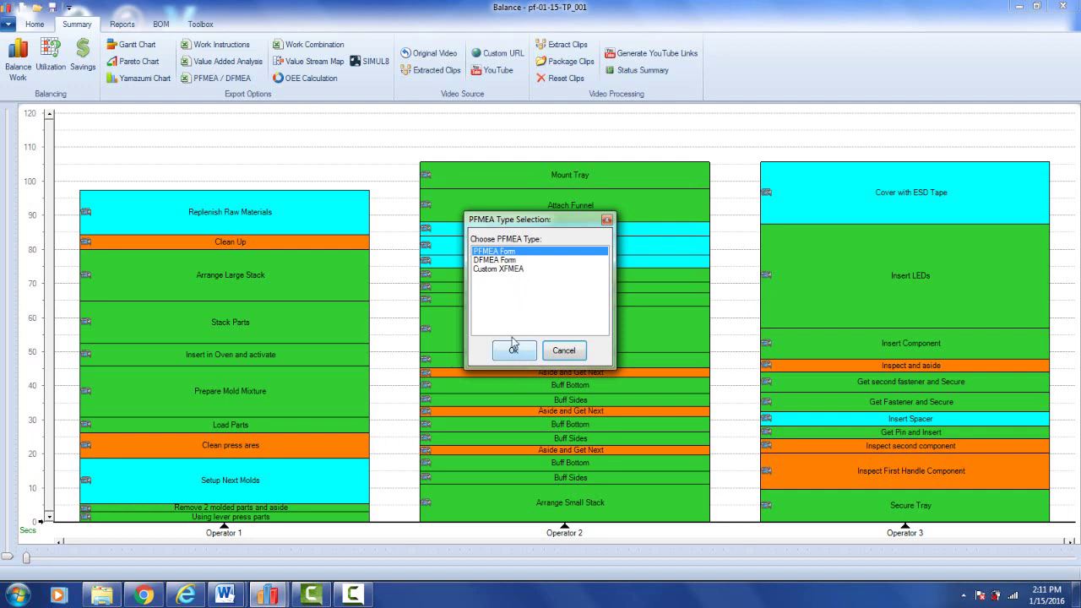
- Export the balance with the Custom XFMEA form to an Excel file named cust1 in the WI-PFMEA folder
click(500, 269)
click(516, 350)
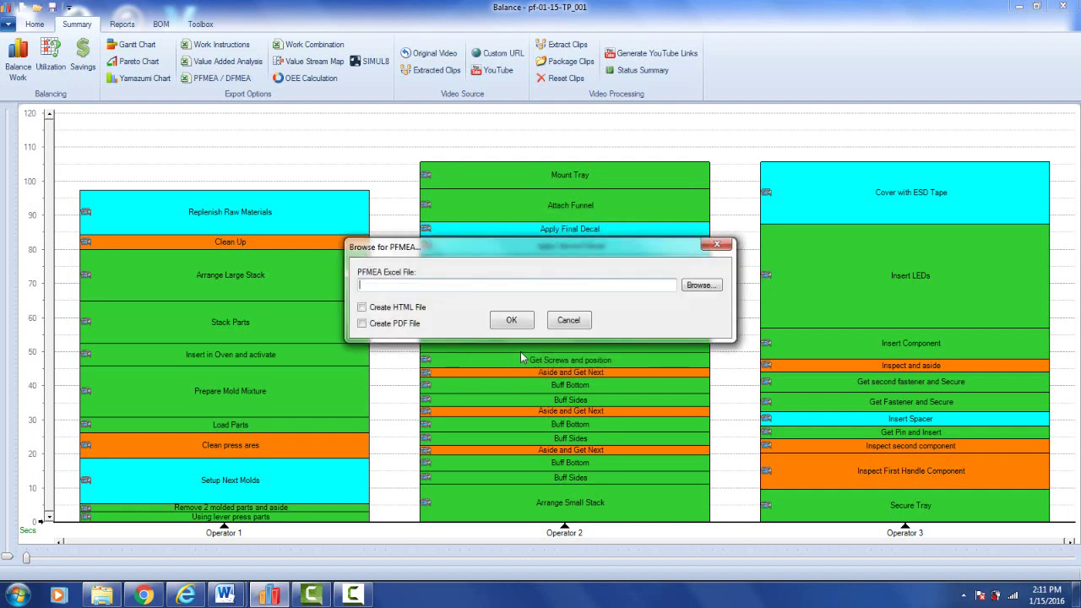
click(702, 286)
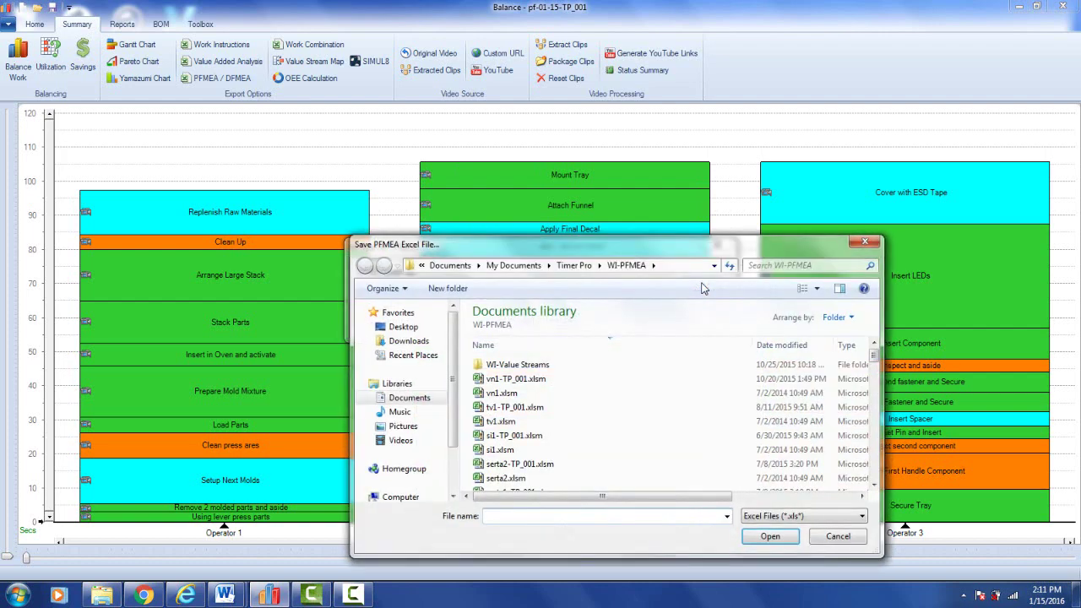
text(c)
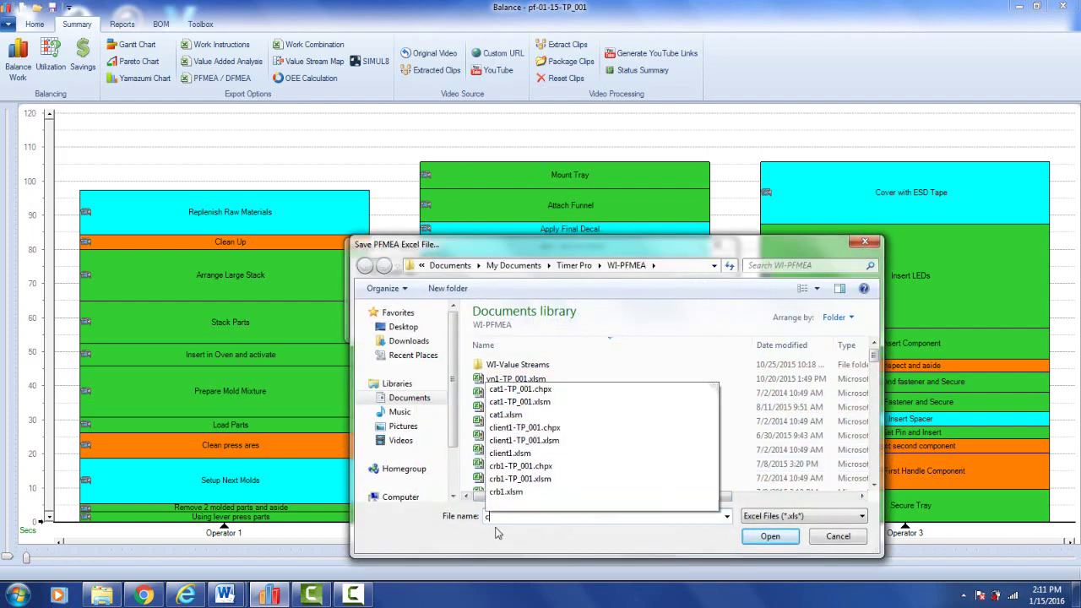
text(ust1)
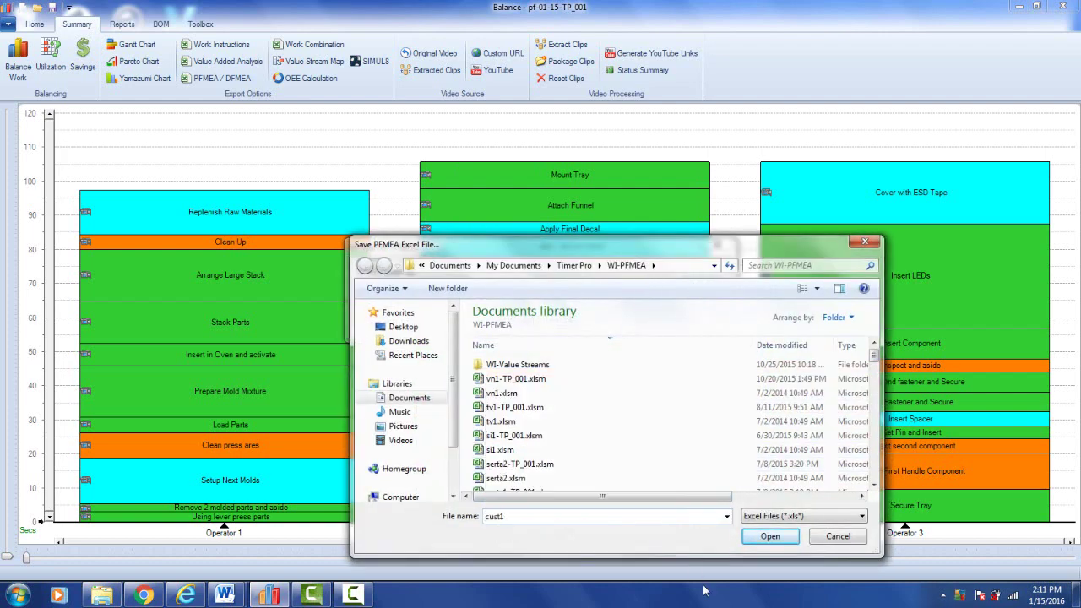
click(769, 537)
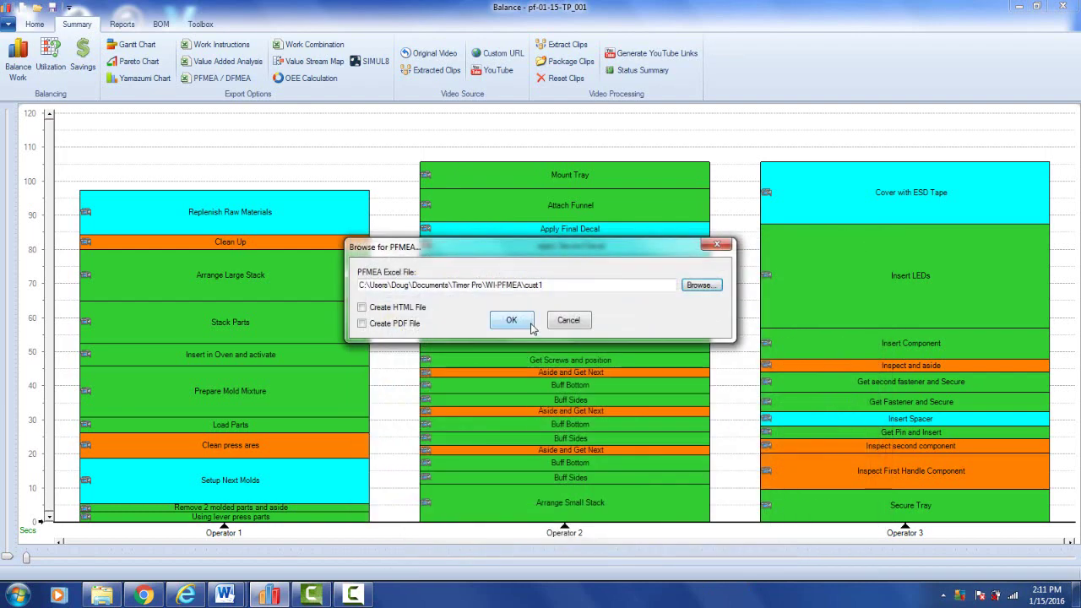
click(512, 321)
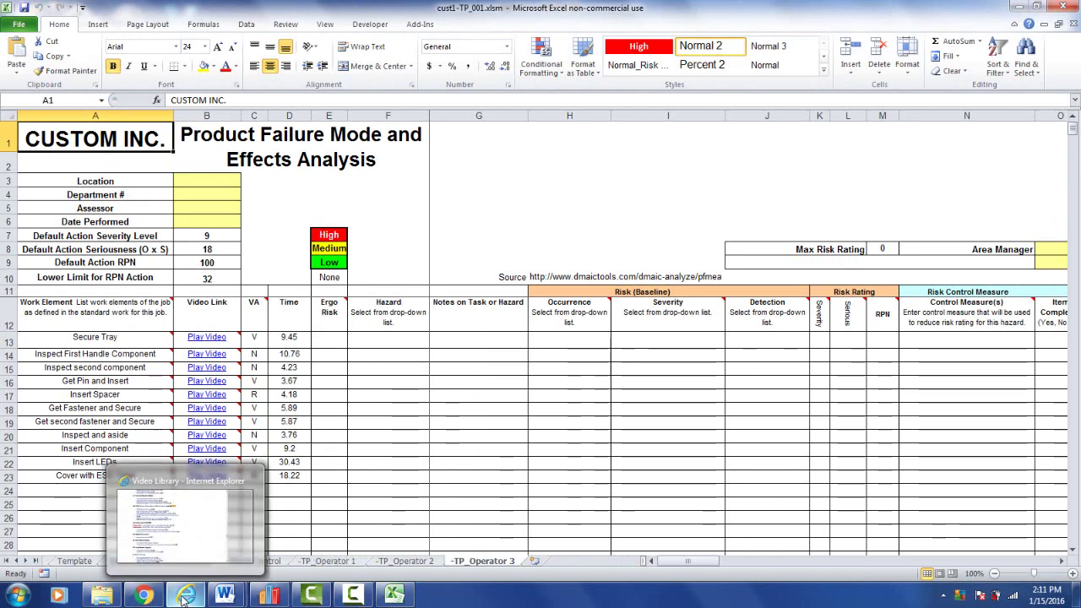
- Switch to the Video Library in Internet Explorer and highlight the PFMEA and OEE heading and the PFMEA form naming tutorial
click(200, 473)
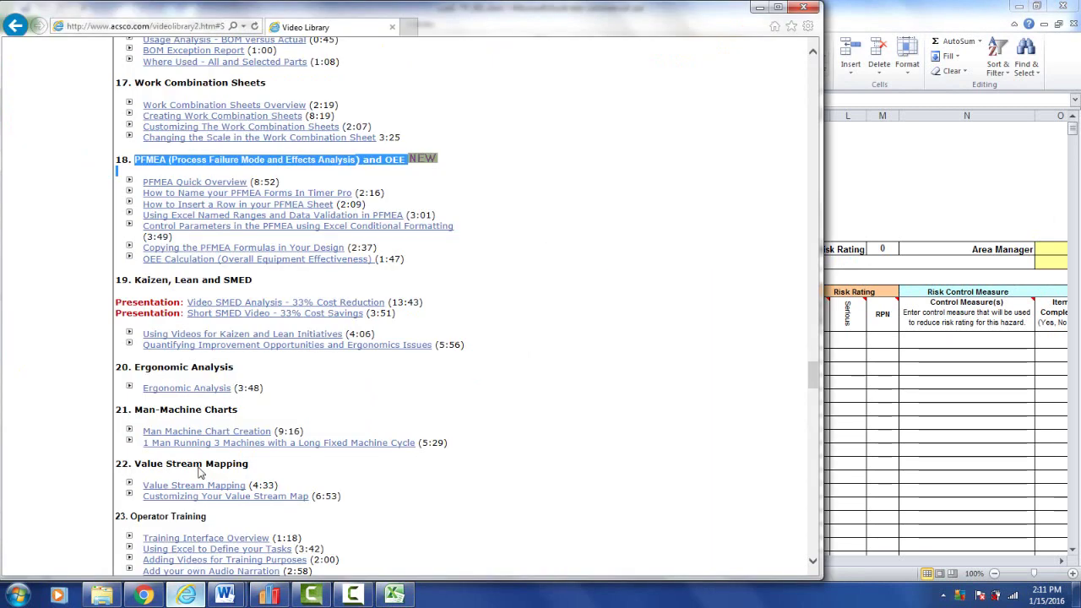
click(200, 155)
drag(133, 159, 359, 166)
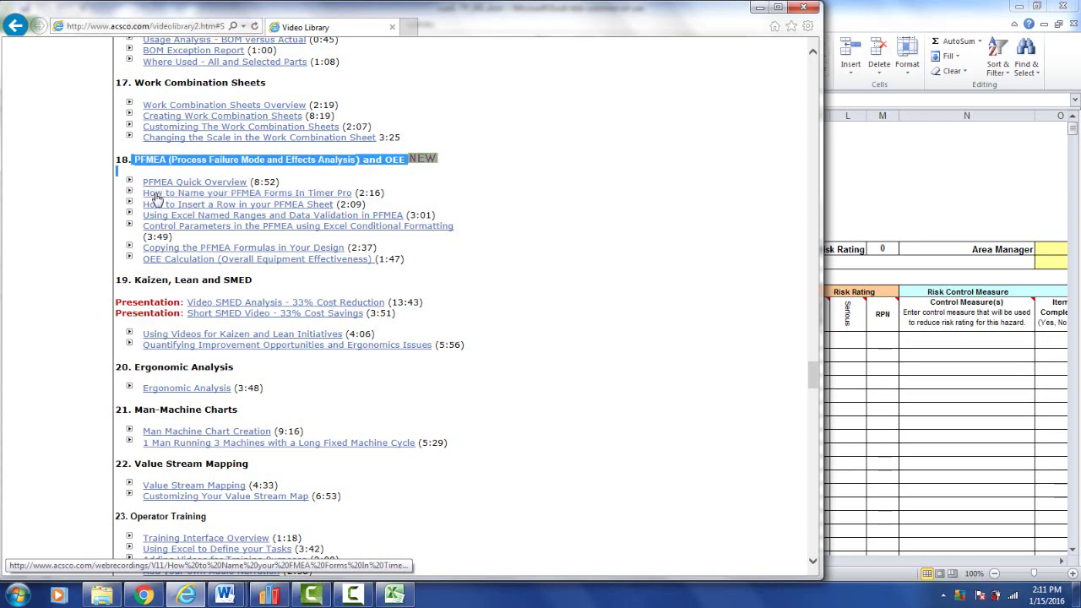
drag(385, 193, 144, 193)
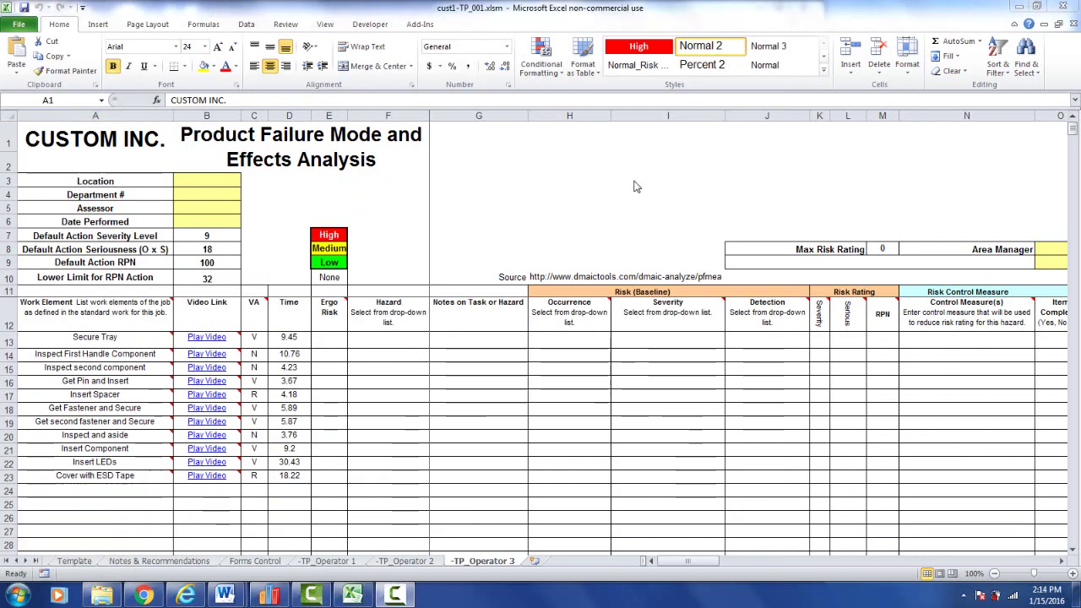
- Return to the Balance program and open the Custom XFMEA template from the Work Instructions configuration in the default options
click(1019, 8)
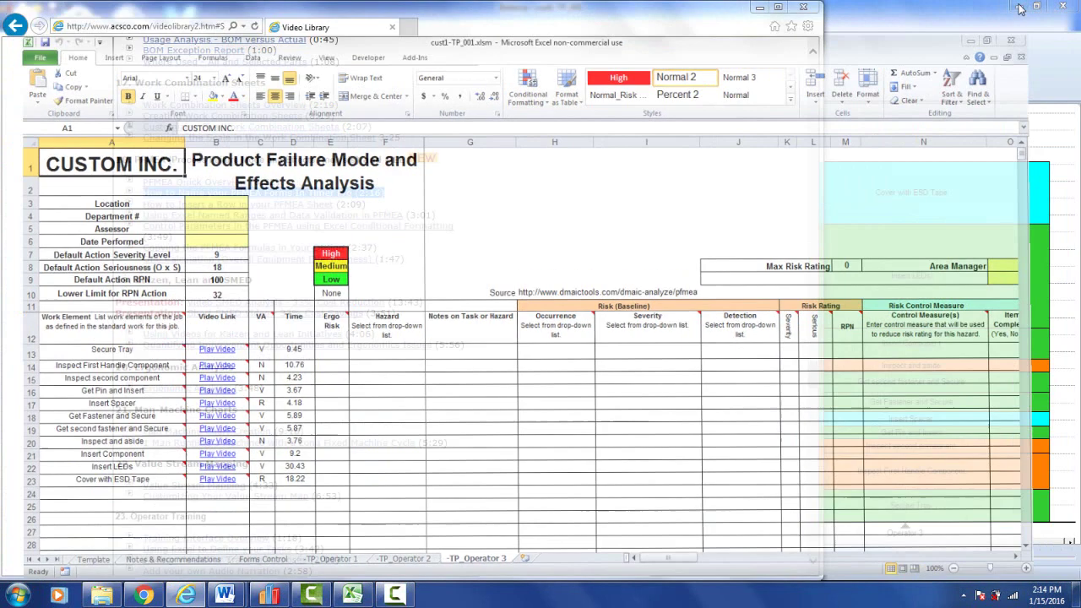
click(886, 118)
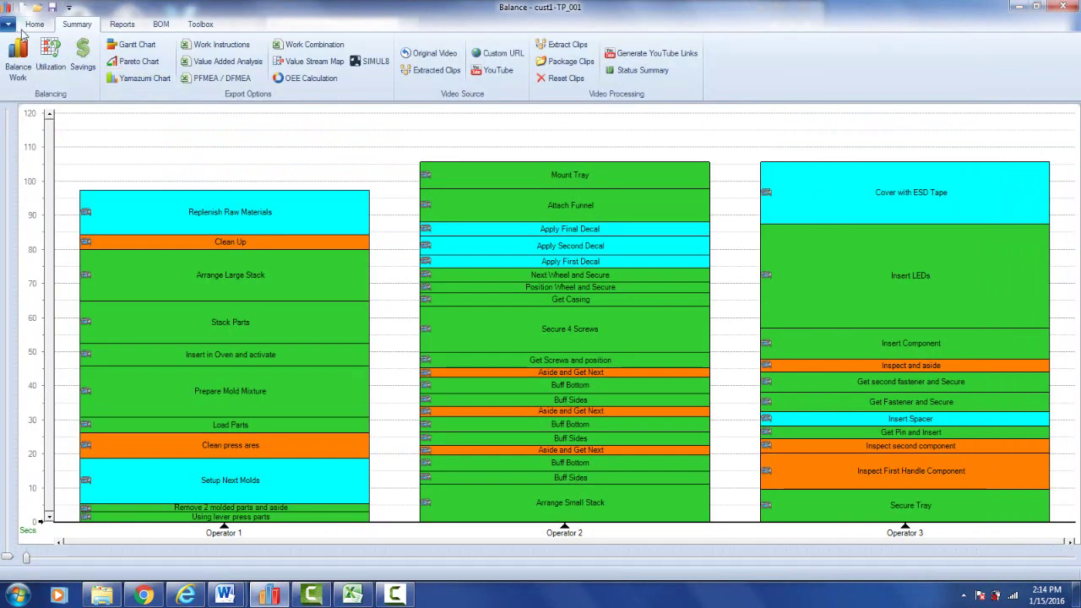
click(8, 24)
mouse_move(110, 449)
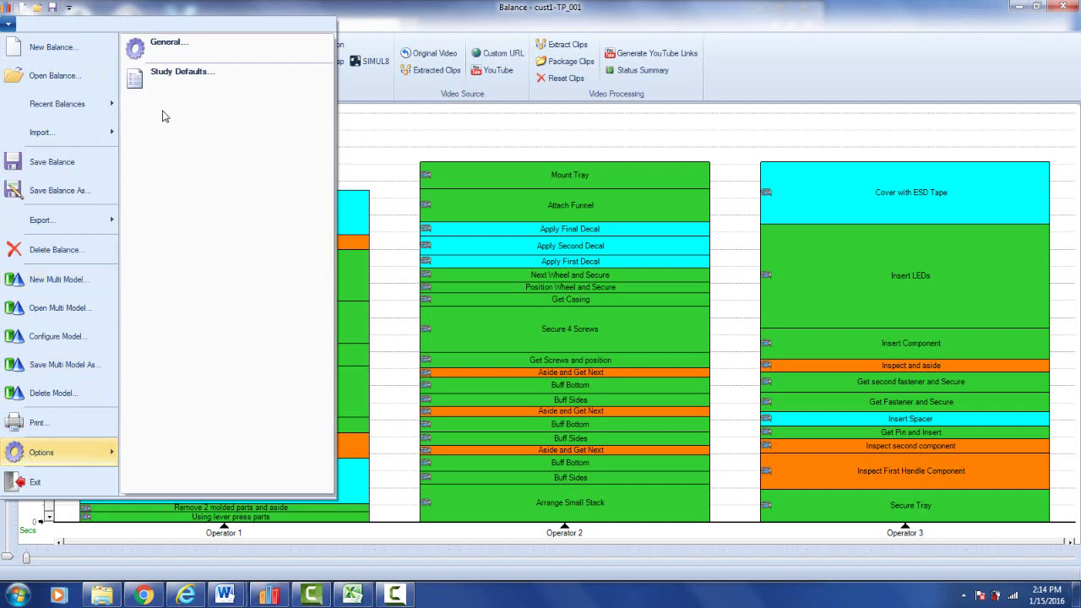
click(149, 43)
click(448, 266)
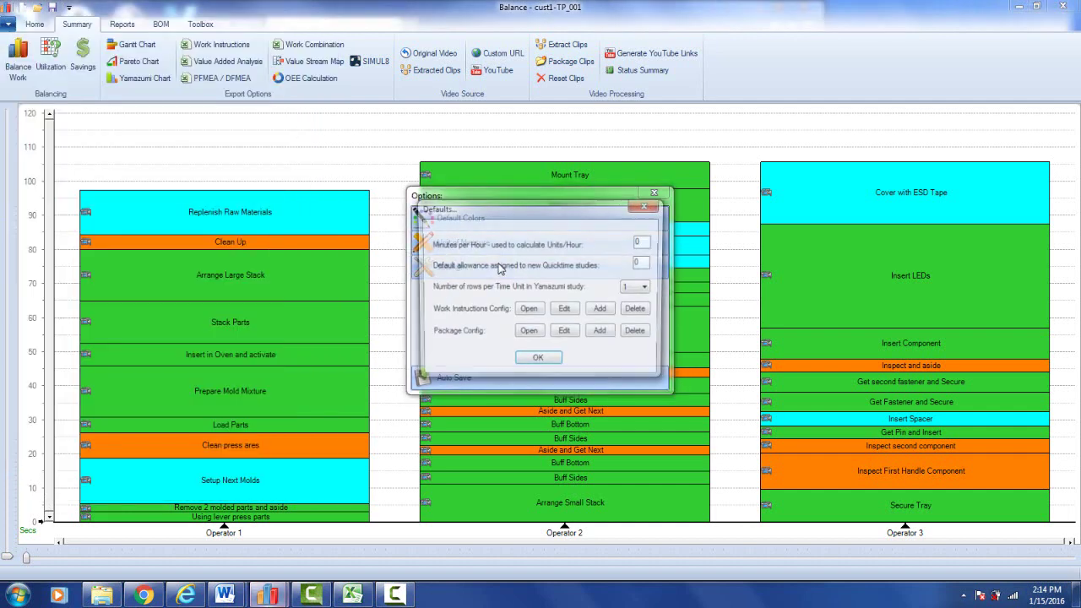
click(528, 311)
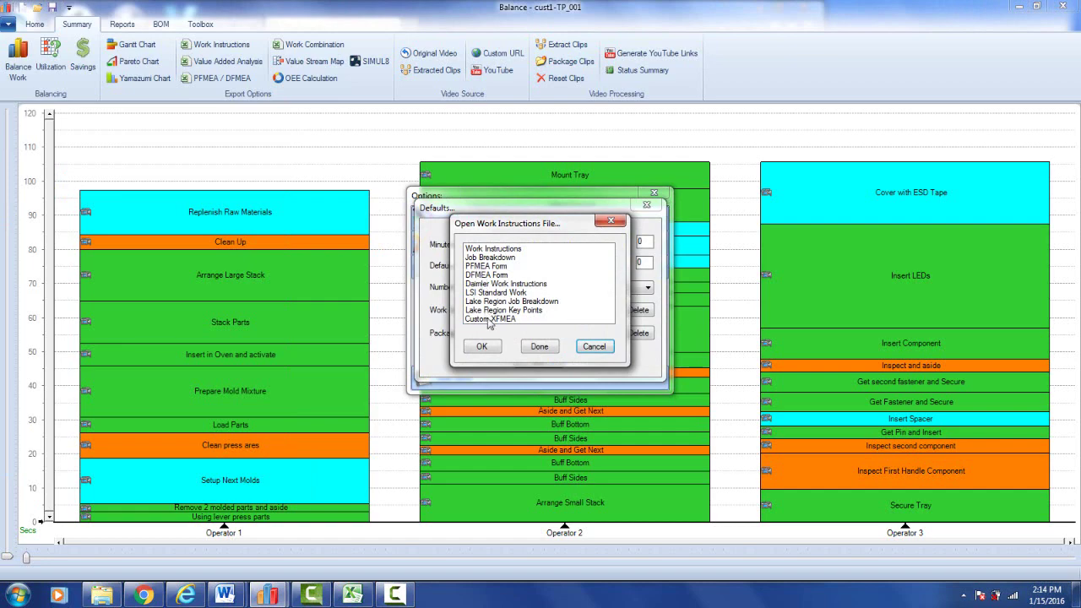
click(489, 319)
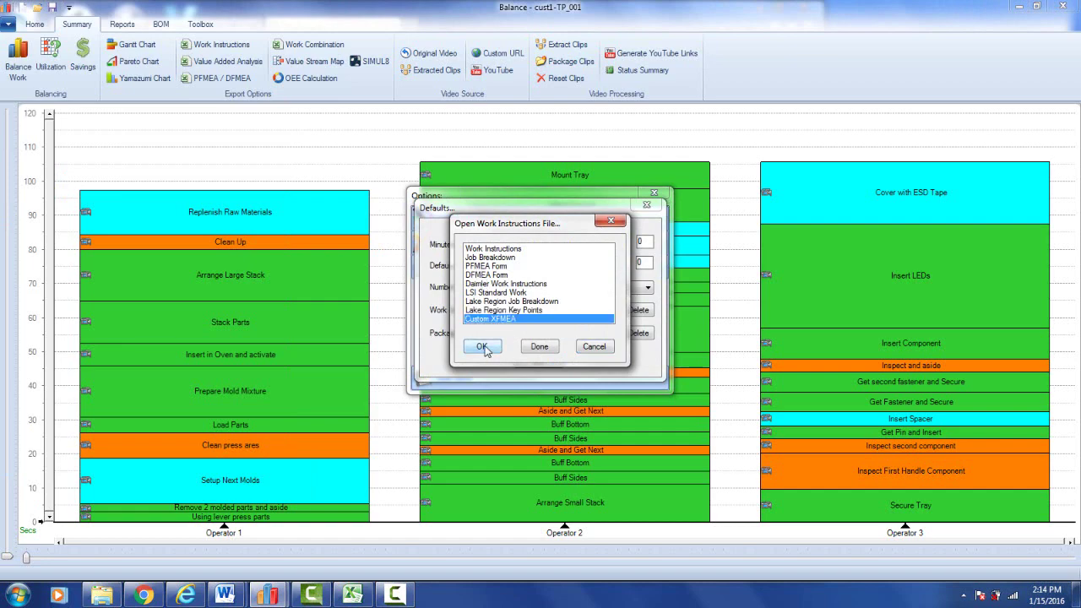
click(482, 346)
- Switch to Windows Explorer, browse to the Templates folder under Documents > Applied Computer Services, and sort its files by name
click(101, 596)
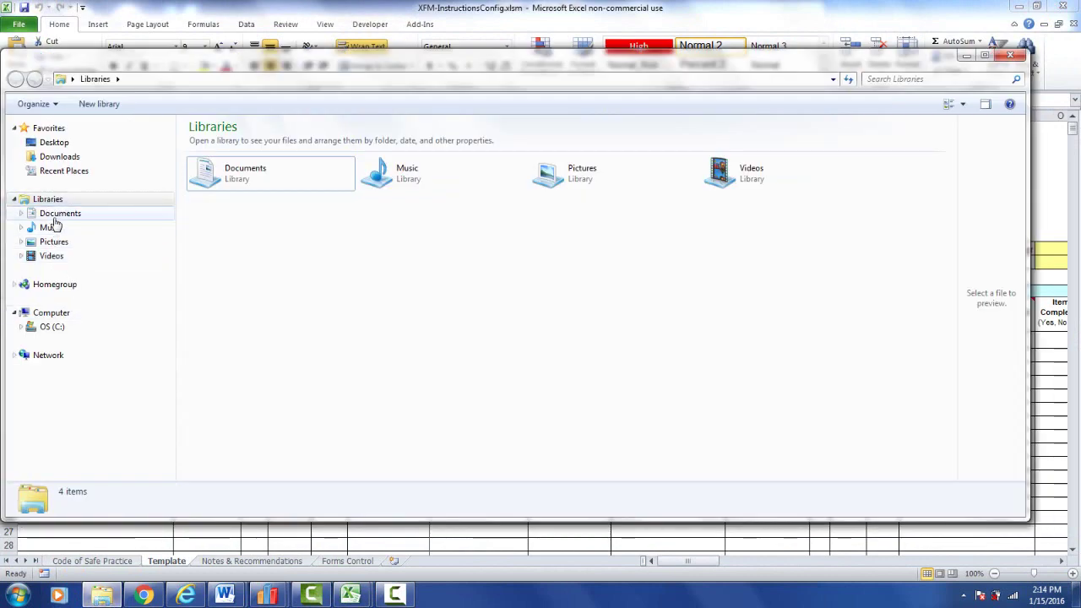
click(53, 217)
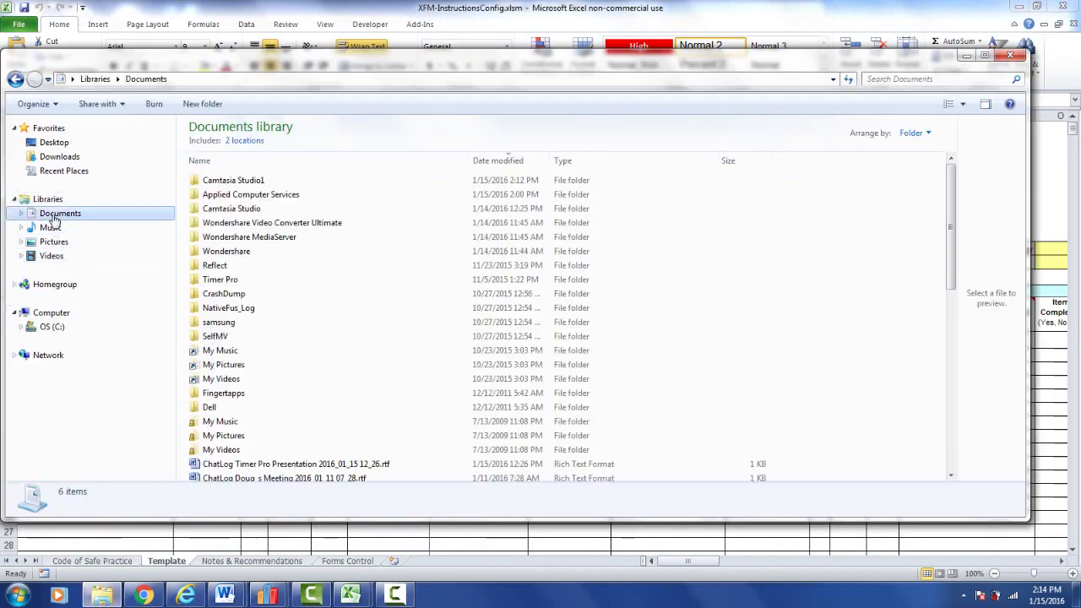
click(217, 197)
double_click(217, 195)
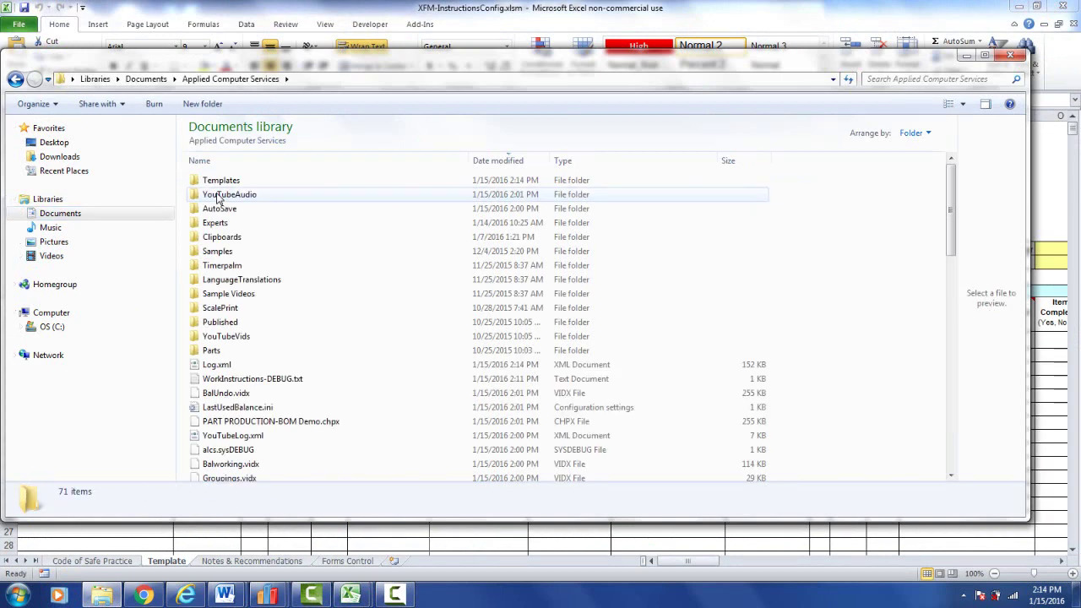
double_click(218, 182)
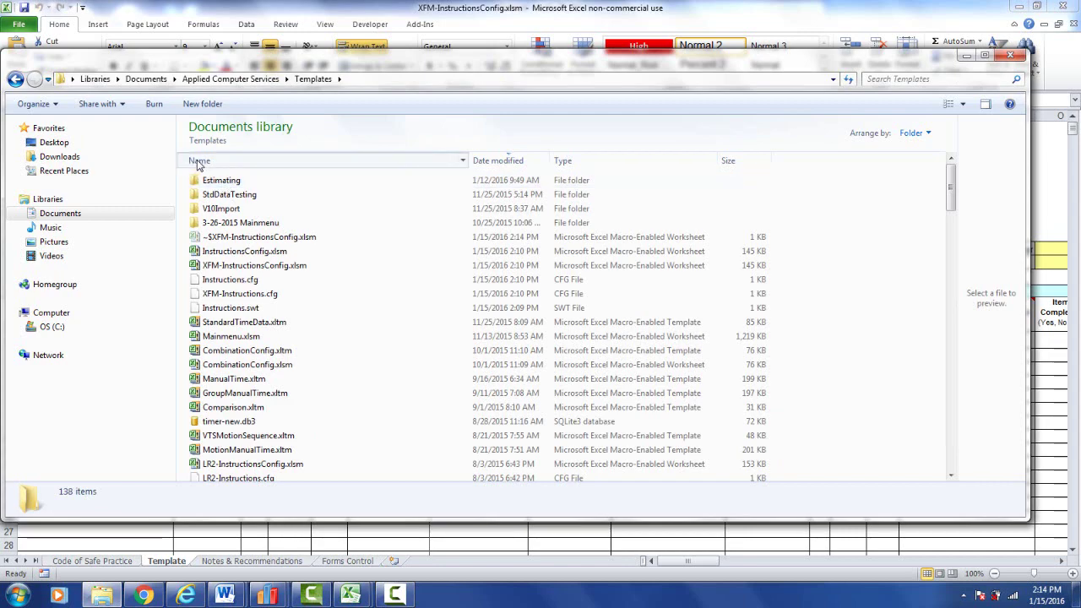
click(200, 160)
- Locate XFM-InstructionsConfig.xlsm in the Templates folder, compare it with the open workbook's name, and close the folder window
drag(693, 66, 743, 363)
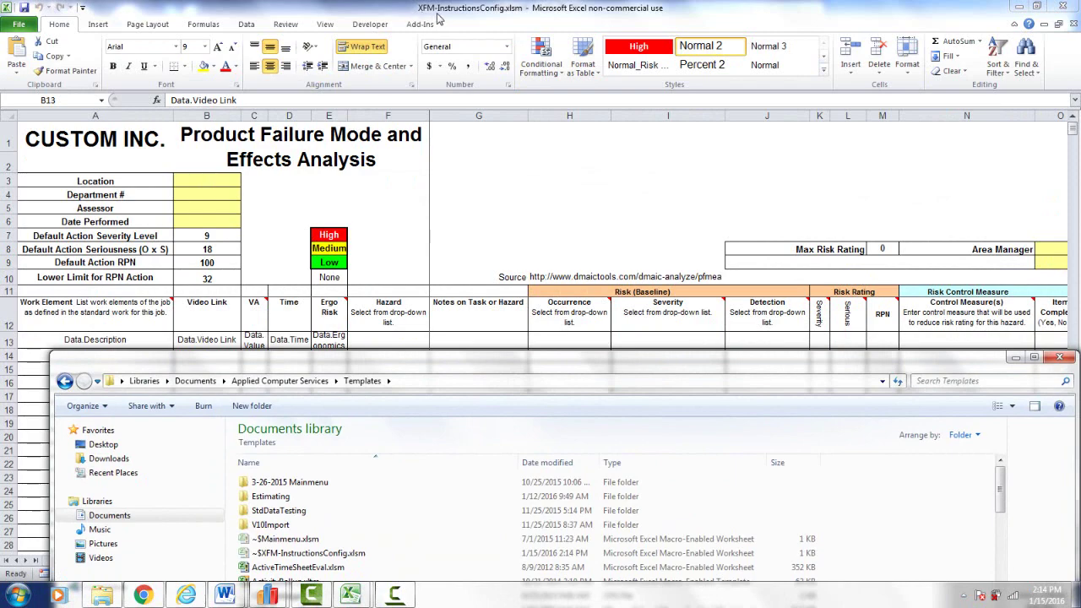
drag(520, 367, 500, 81)
drag(978, 203, 984, 465)
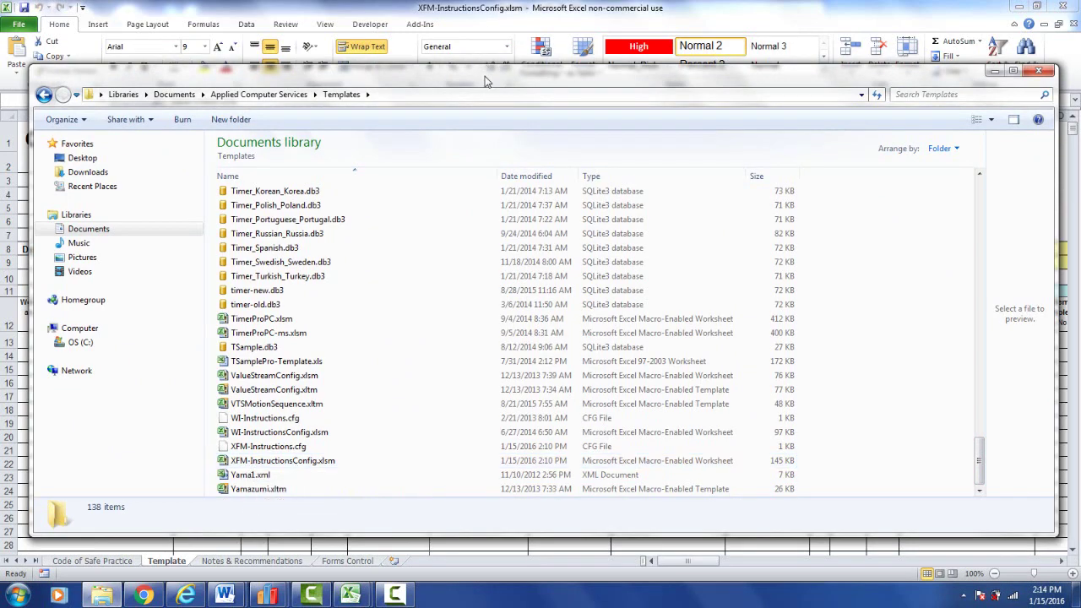
drag(485, 80, 682, 393)
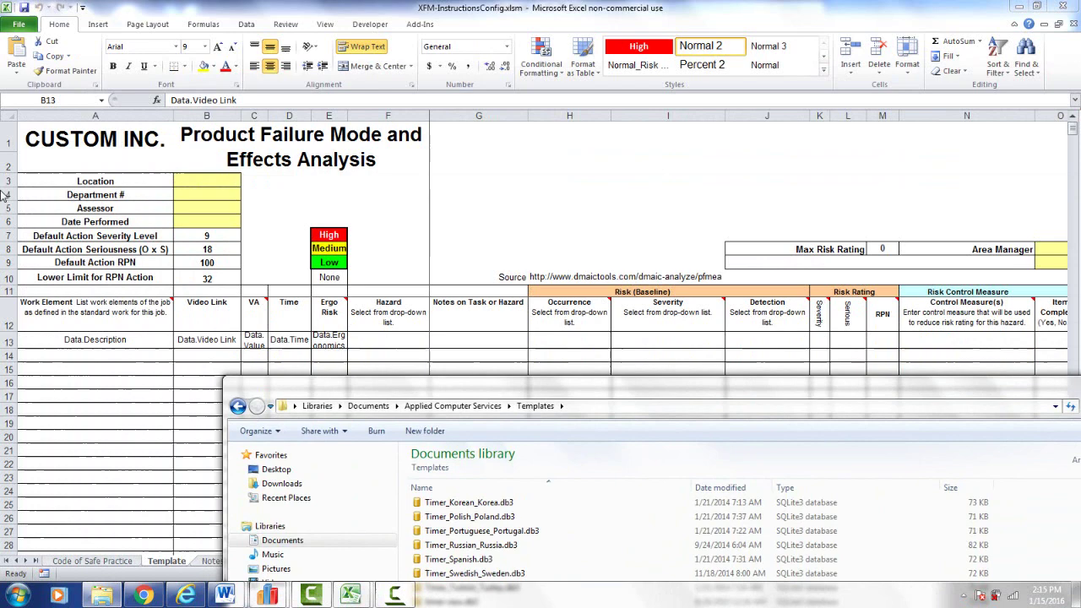
drag(512, 386, 314, 75)
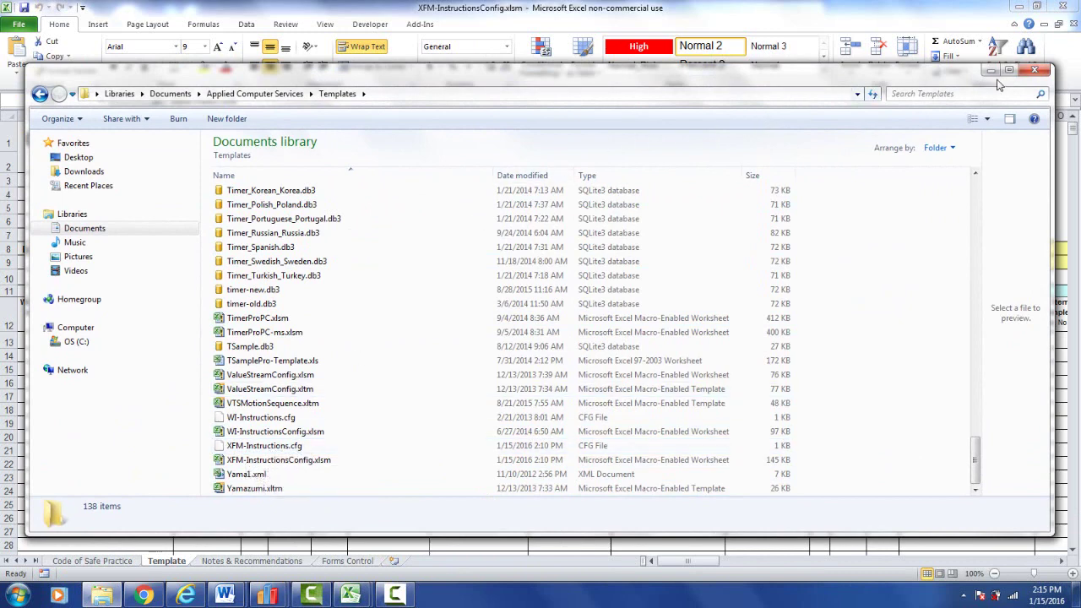
click(1034, 69)
- Review the data fields available for cell A13 on the Template sheet, then exit the field list
double_click(109, 338)
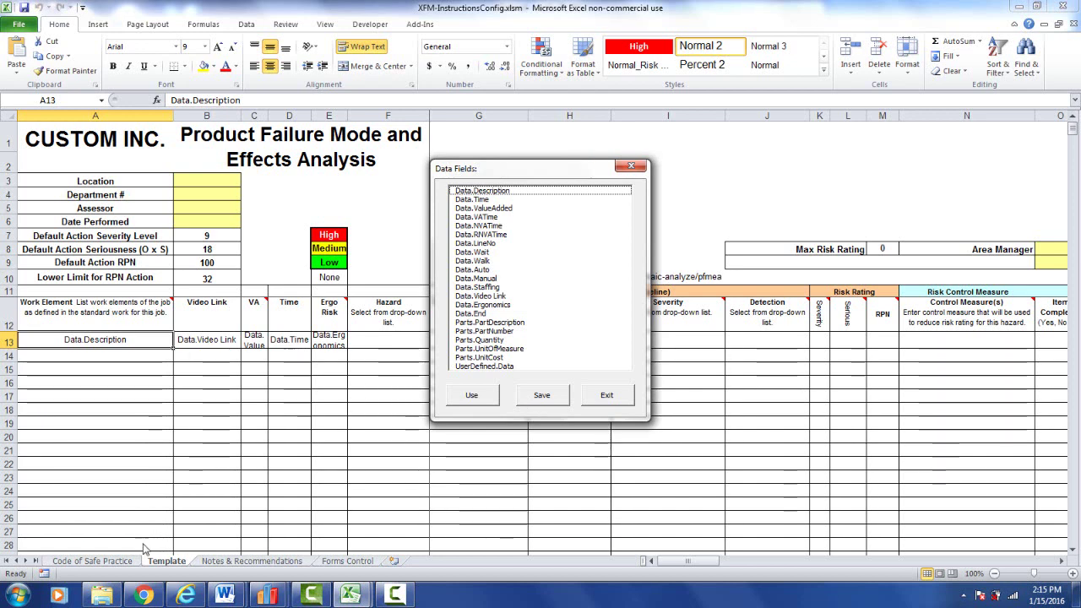
click(529, 403)
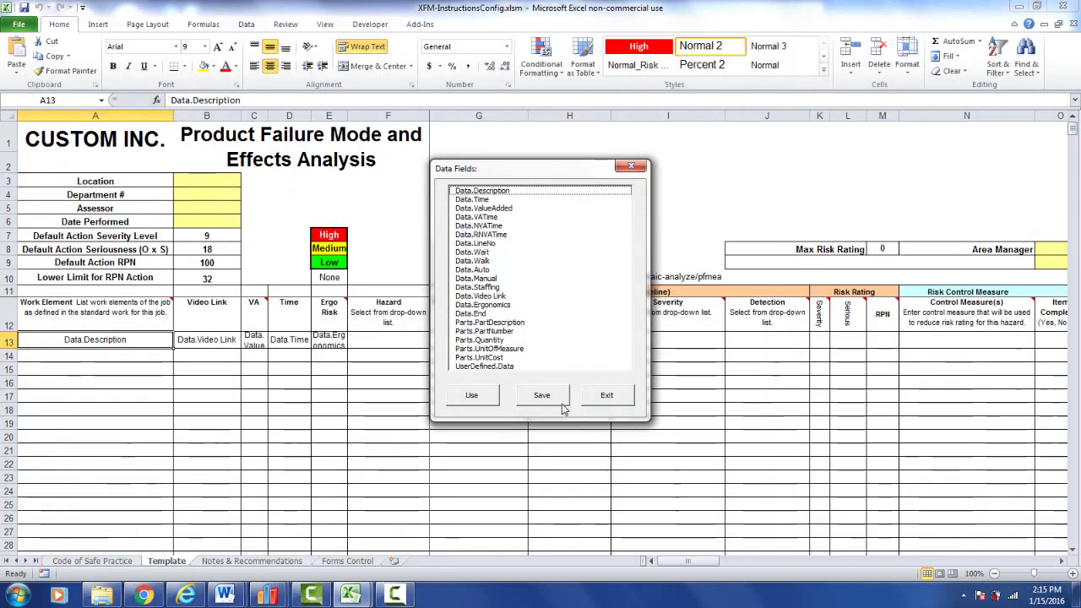
click(605, 395)
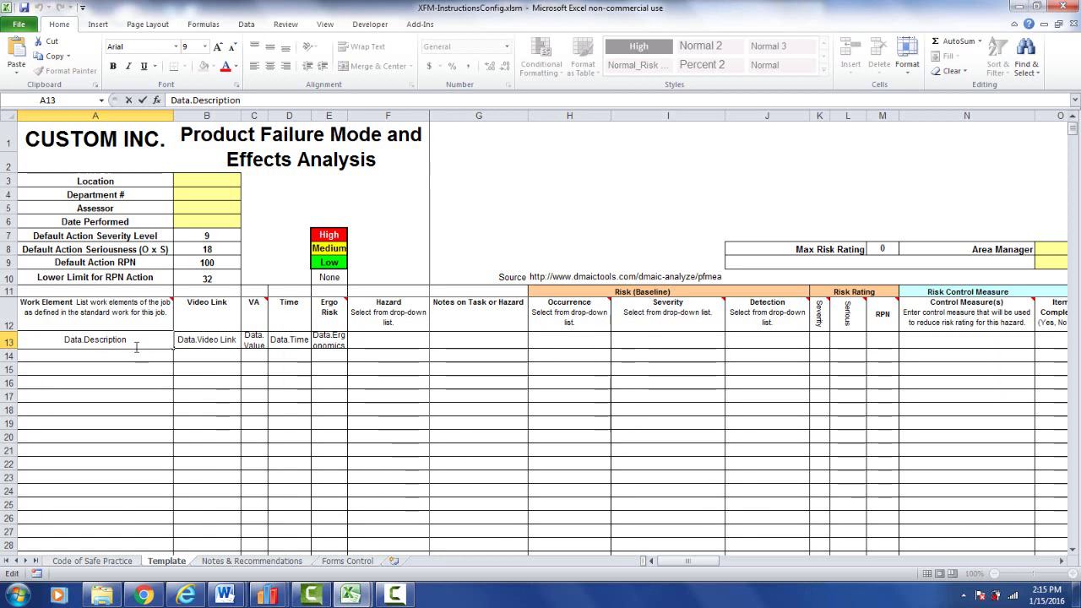
- Save the template's data fields from cell B13 and check the XFM instruction files in the Templates folder
double_click(196, 347)
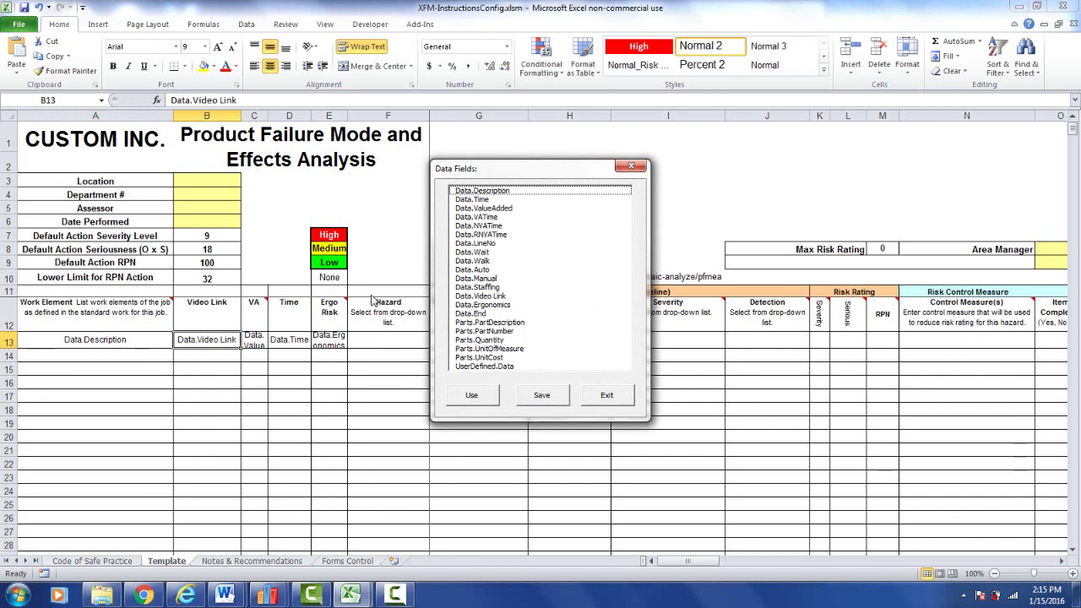
click(541, 398)
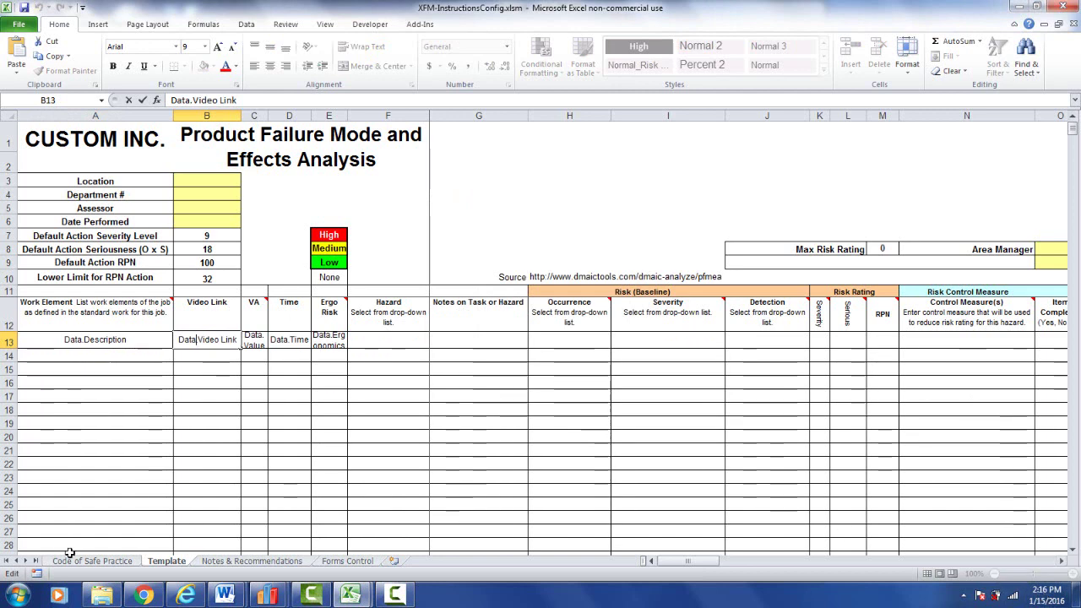
click(101, 595)
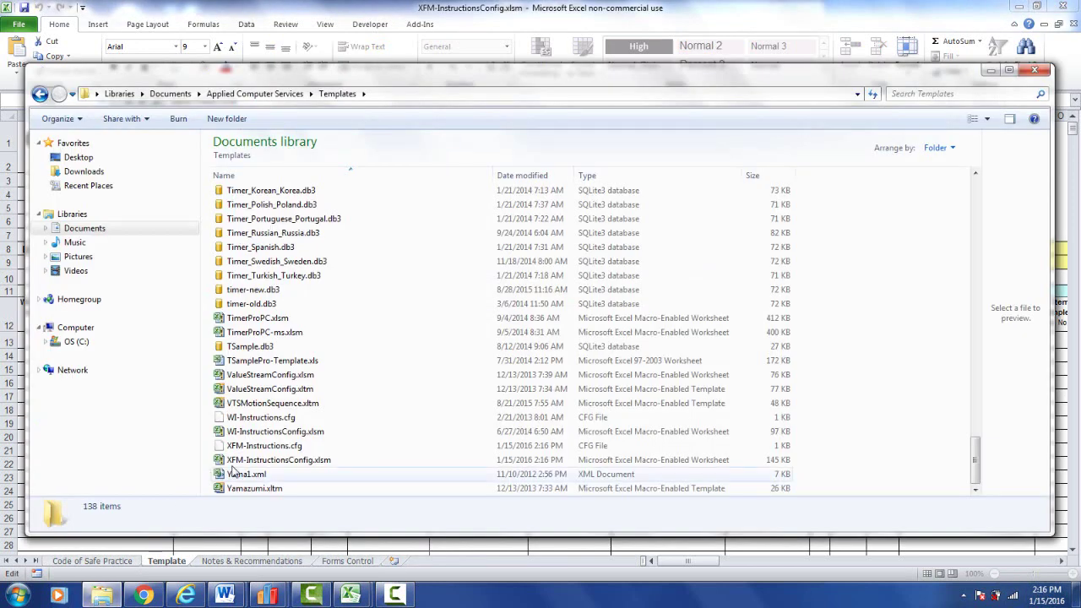
double_click(545, 456)
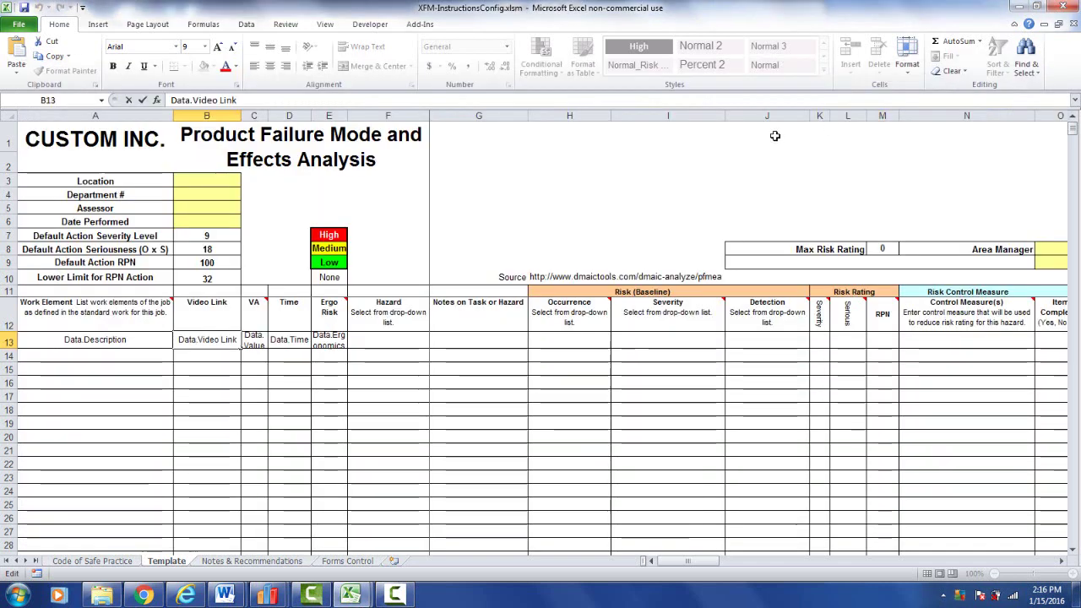